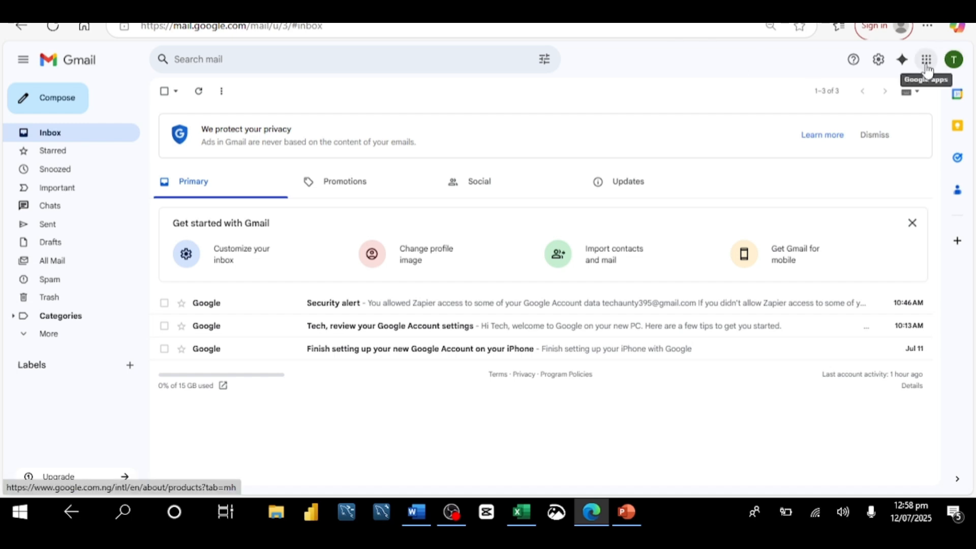
# Create a new blank form from the Google apps menu via Forms, and dismiss the text-style tip.
pyautogui.click(927, 61)
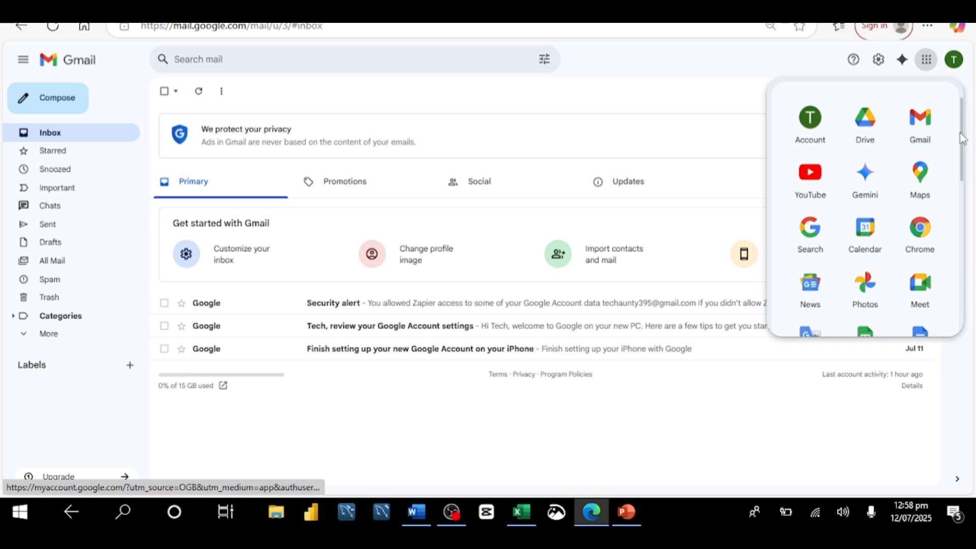
pyautogui.moveTo(963, 139); pyautogui.dragTo(963, 233)
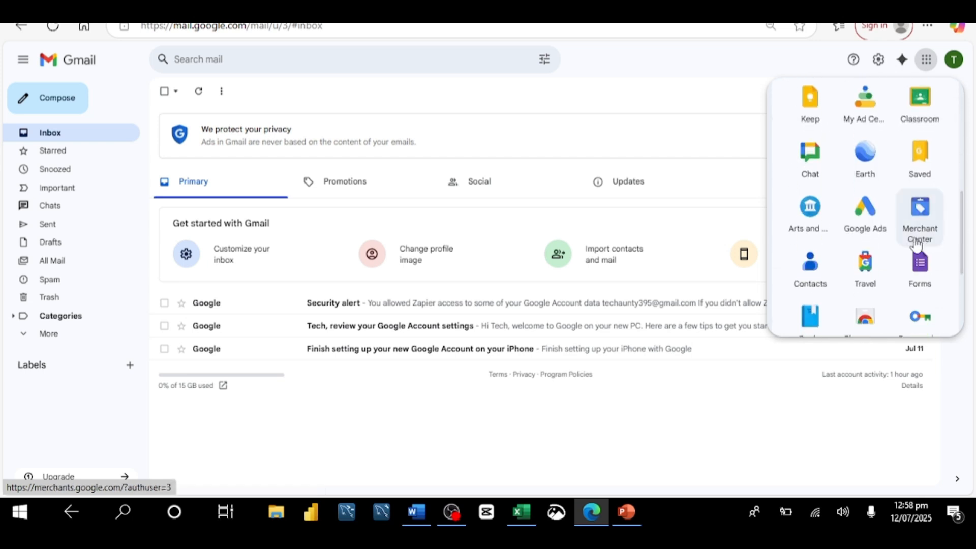
pyautogui.click(921, 265)
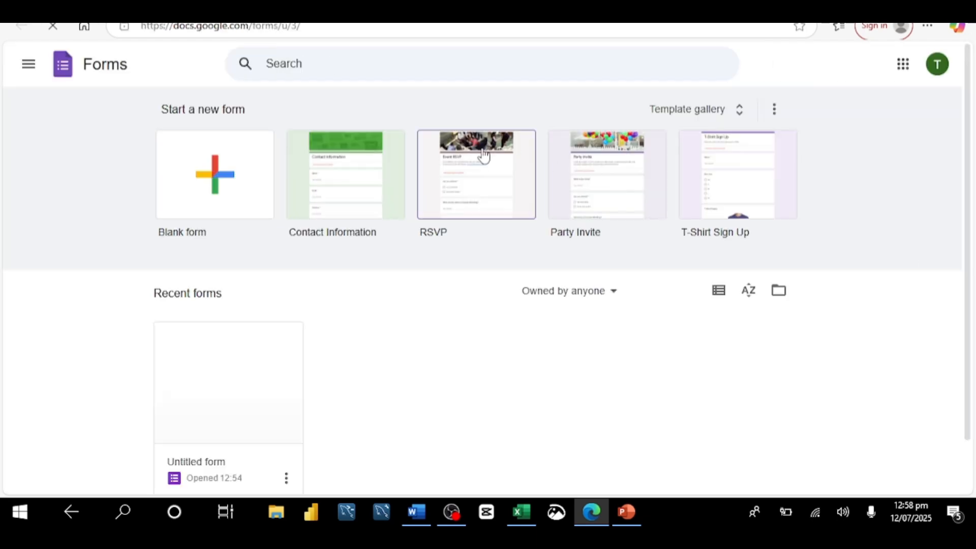
pyautogui.click(242, 185)
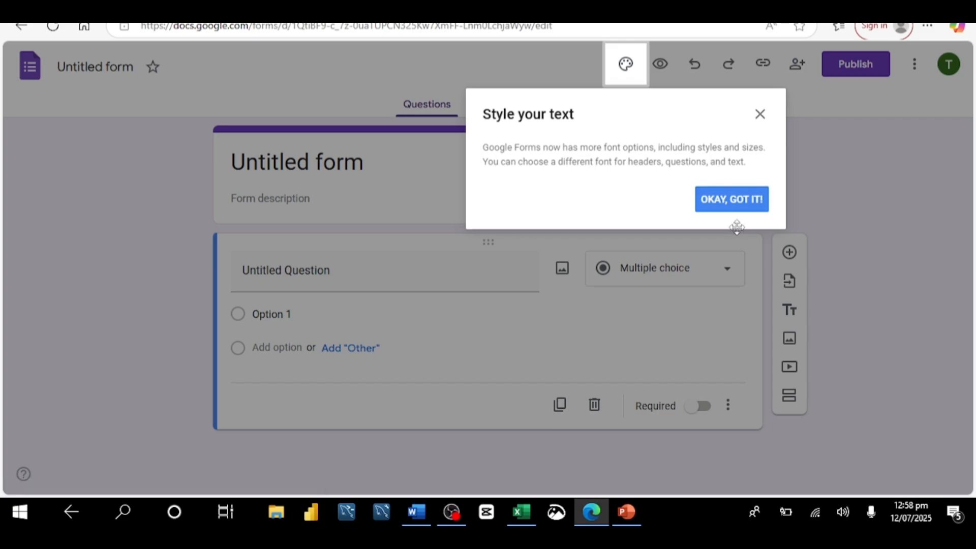
pyautogui.click(739, 204)
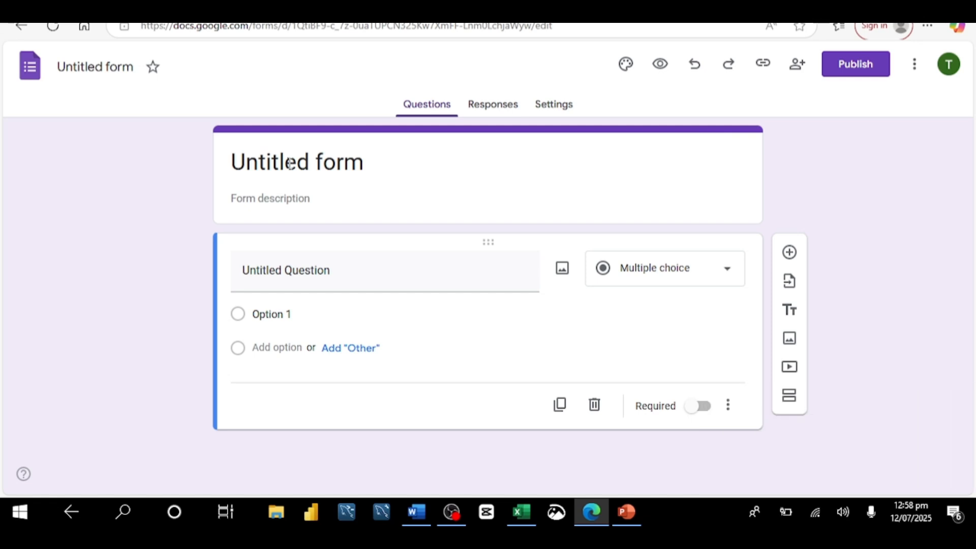
# Change the form title to Order Request form.
pyautogui.doubleClick(289, 162)
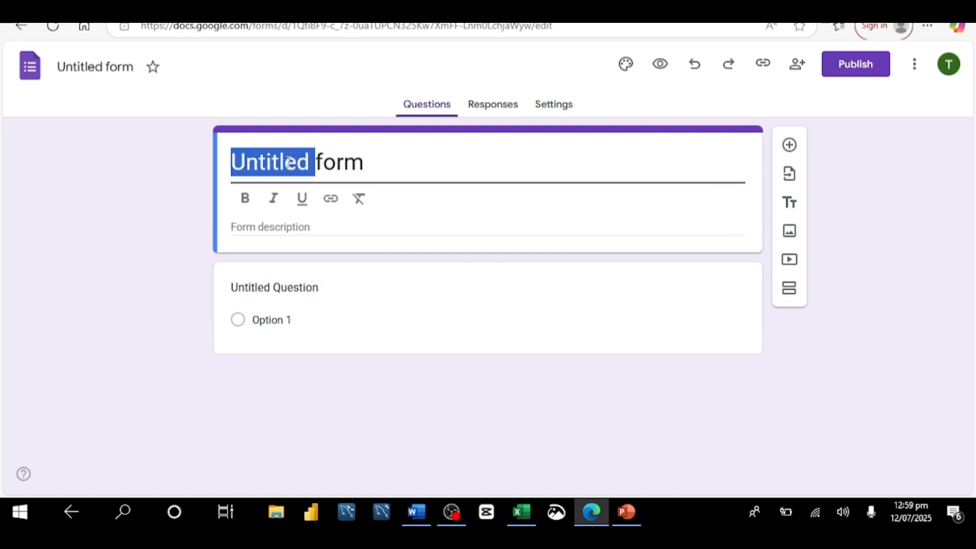
pyautogui.write('Ord')
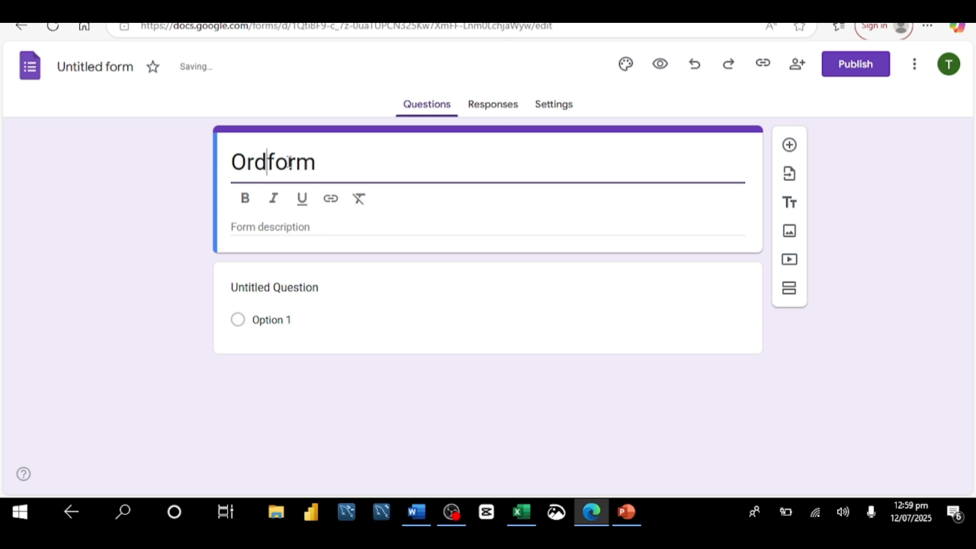
pyautogui.write('er R')
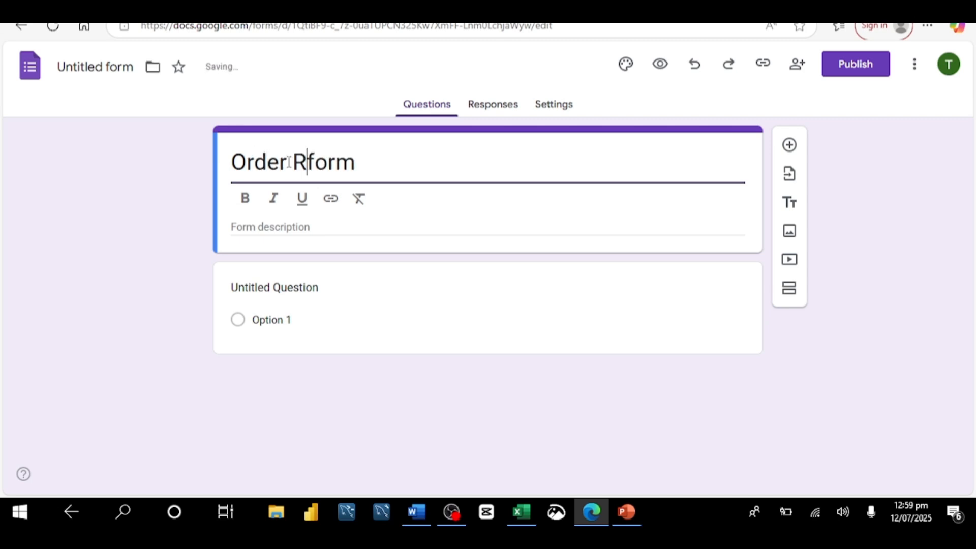
pyautogui.write('eques')
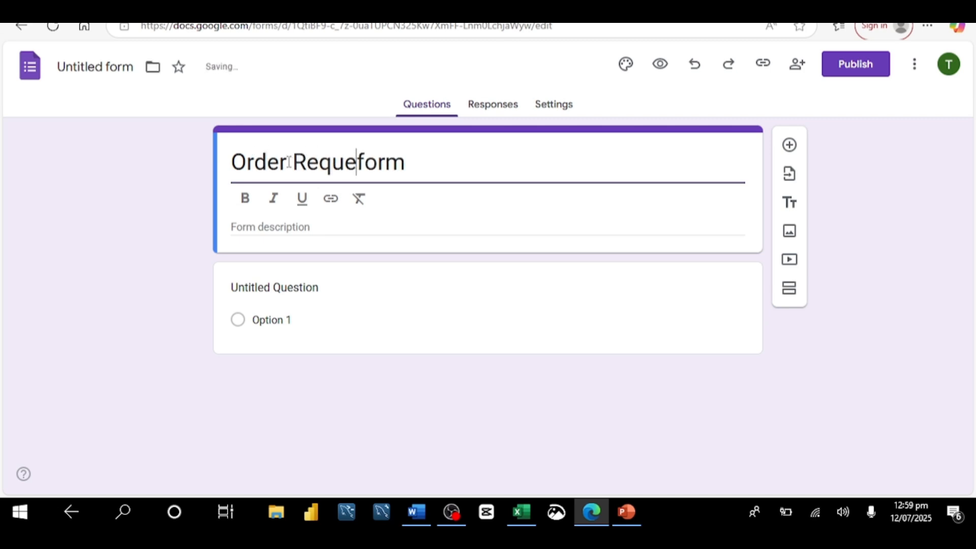
pyautogui.write('t')
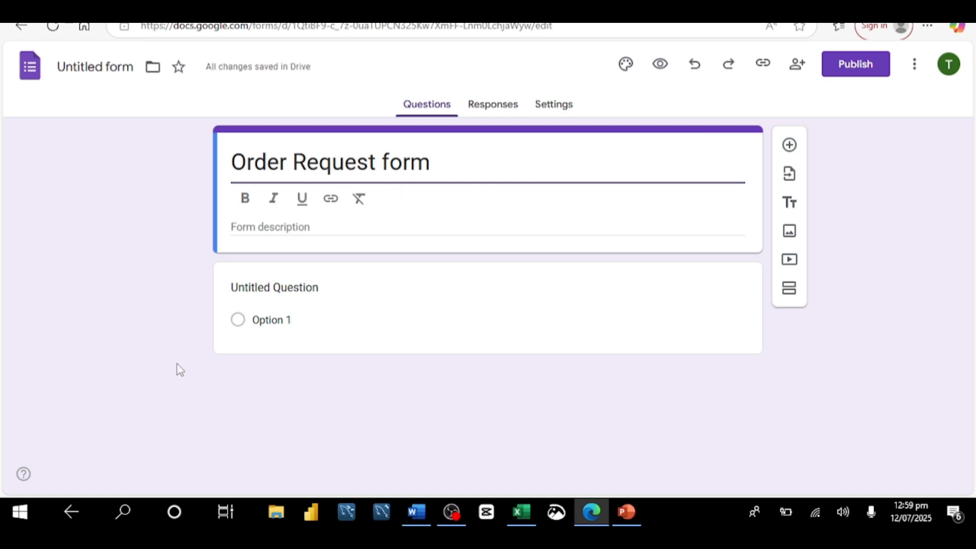
# Add the form description what are you buying from us today.
pyautogui.click(286, 226)
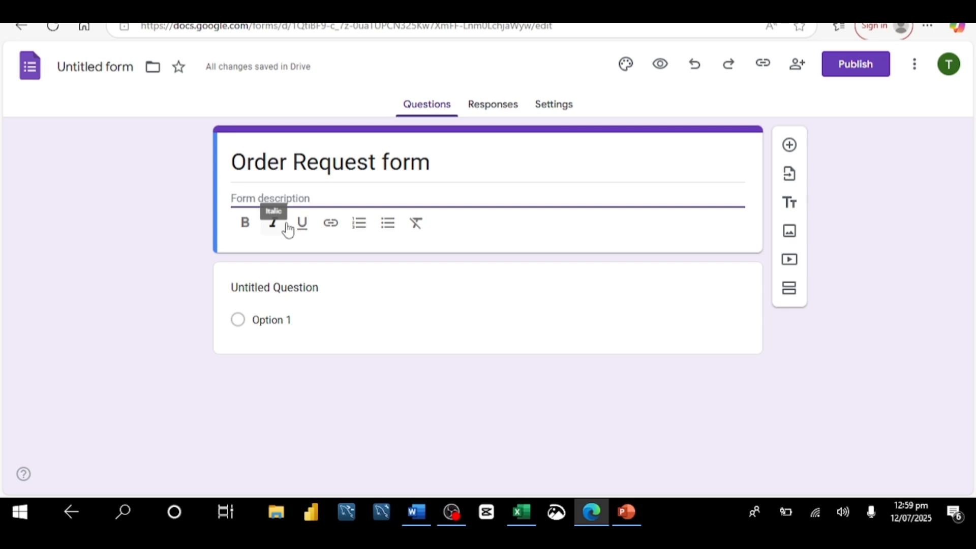
pyautogui.write('What')
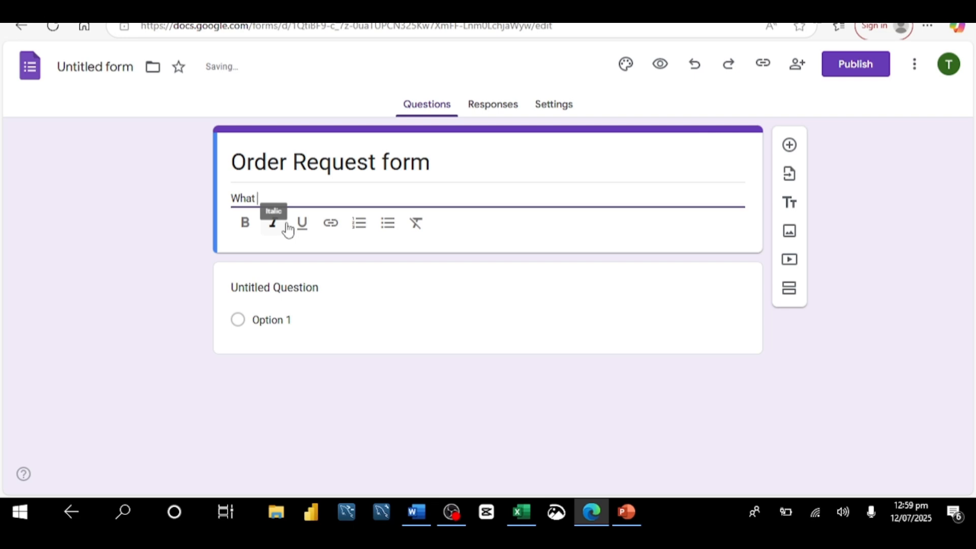
pyautogui.write(' will you be ')
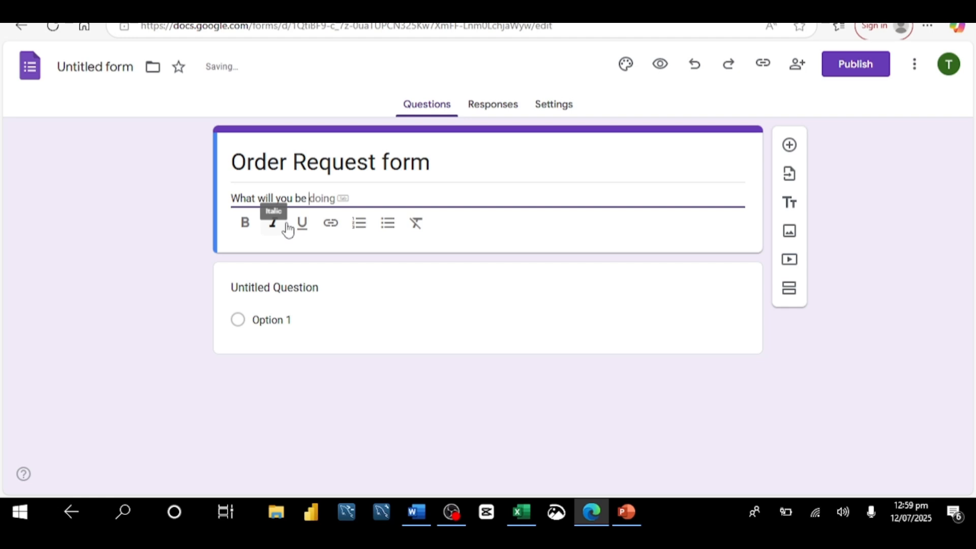
pyautogui.write('buyin')
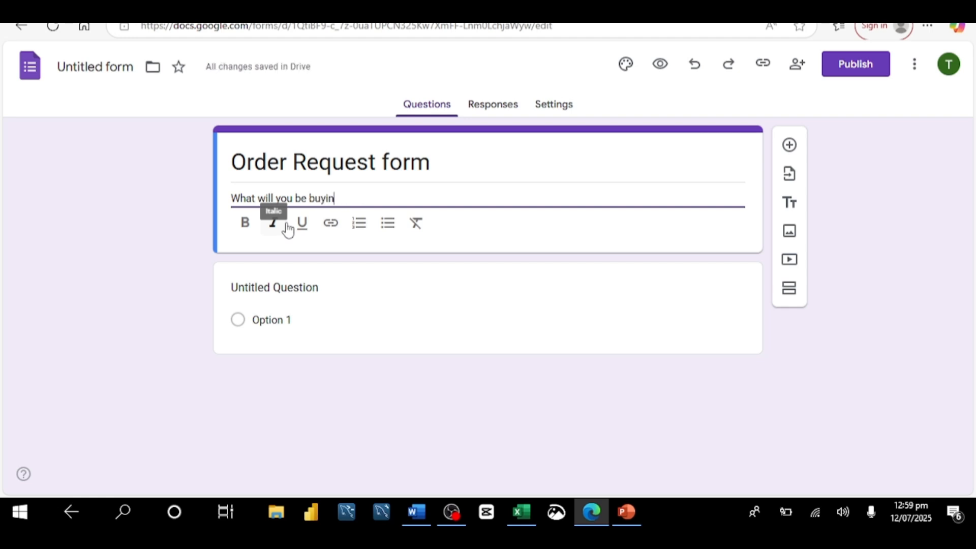
pyautogui.write('g from us ')
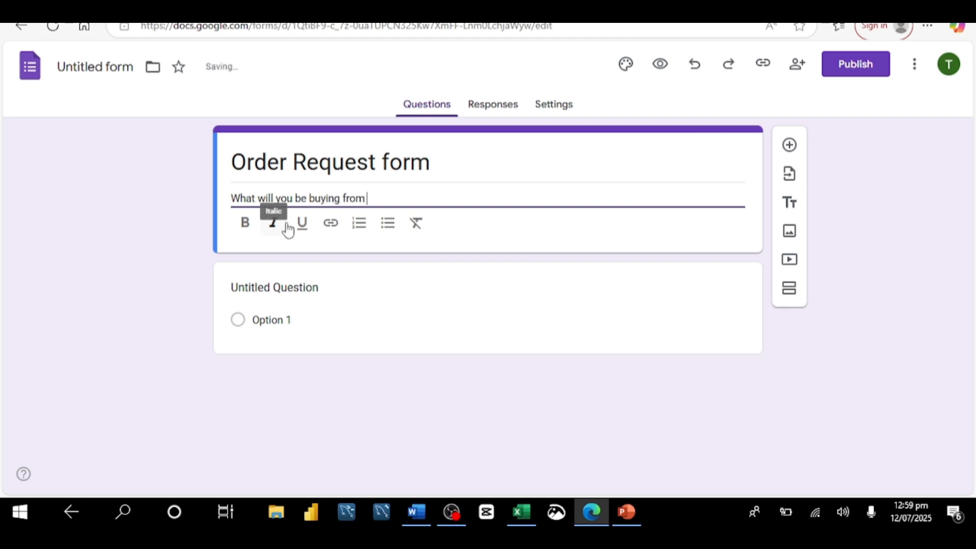
pyautogui.write('today')
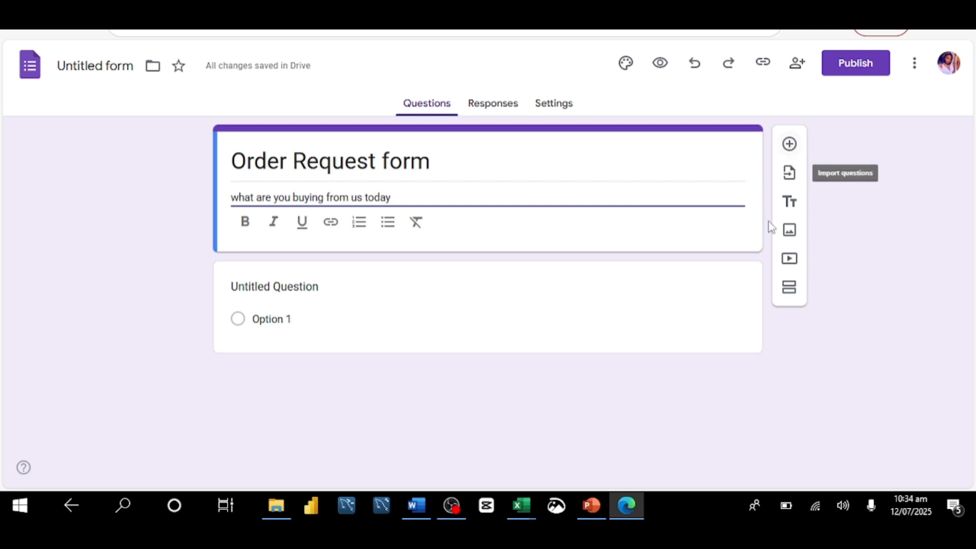
# Set up the first question as a required short-answer question titled Name.
pyautogui.click(330, 292)
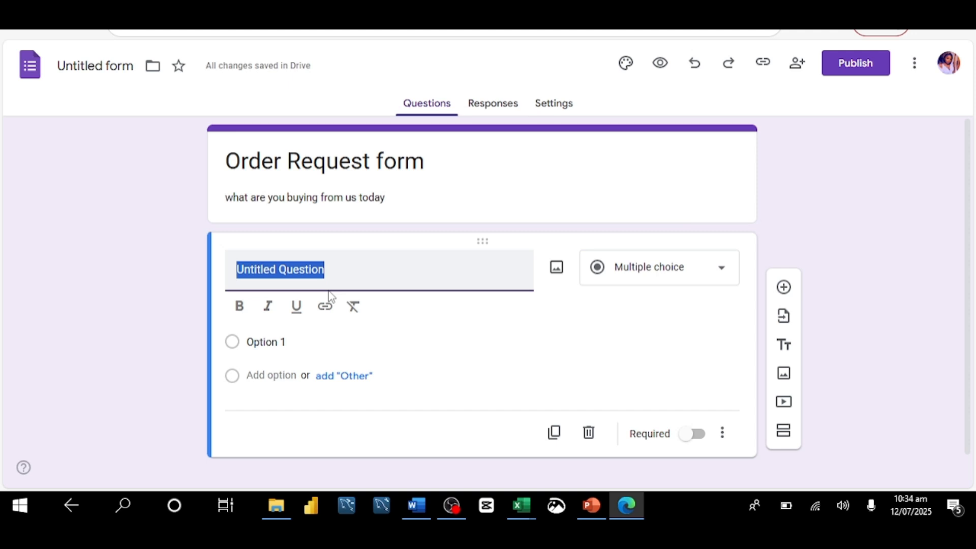
pyautogui.write('N')
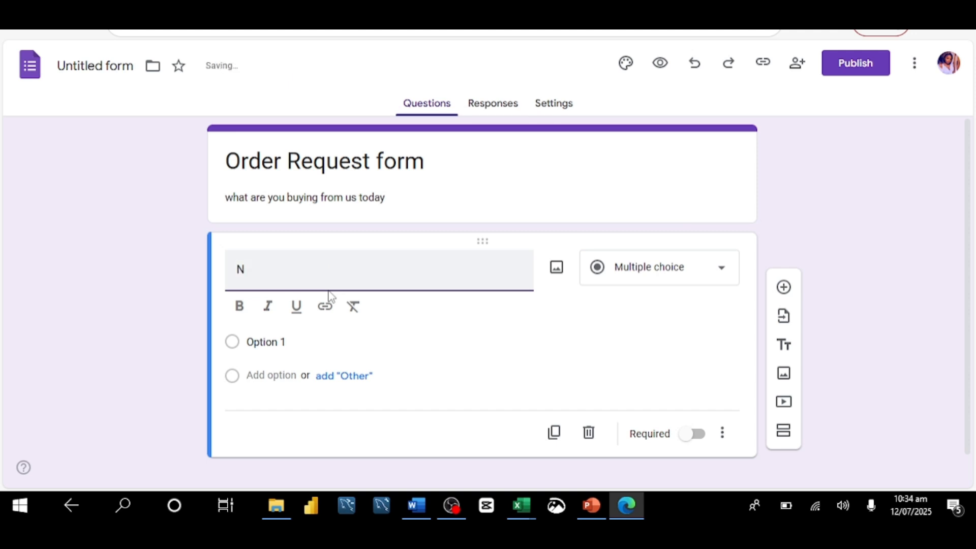
pyautogui.write('ame')
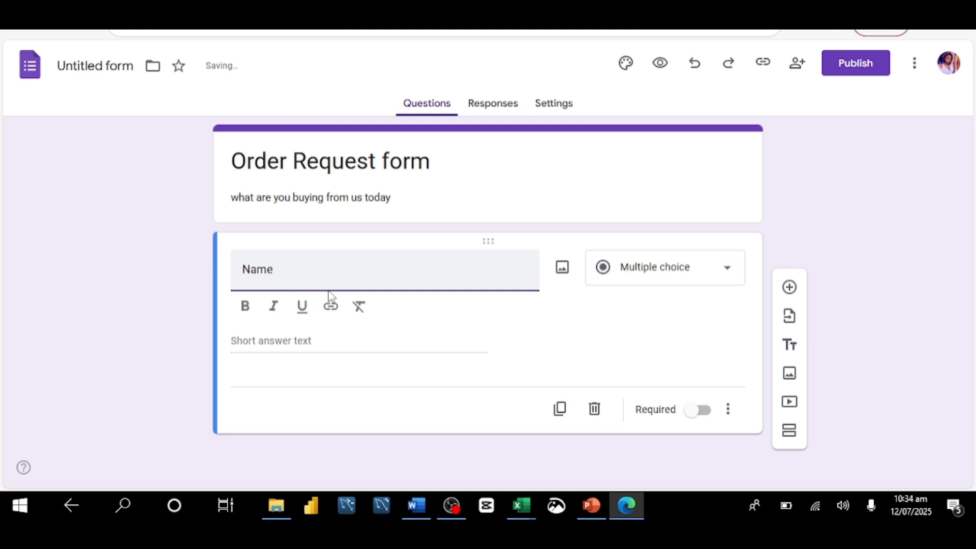
pyautogui.click(729, 275)
pyautogui.click(651, 83)
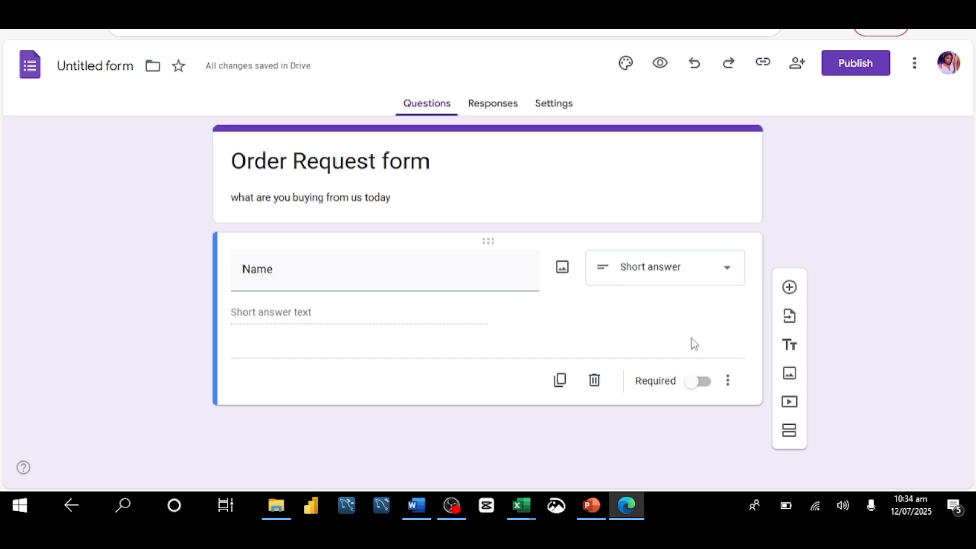
pyautogui.click(702, 389)
# Add a new question below titled Email address.
pyautogui.click(789, 287)
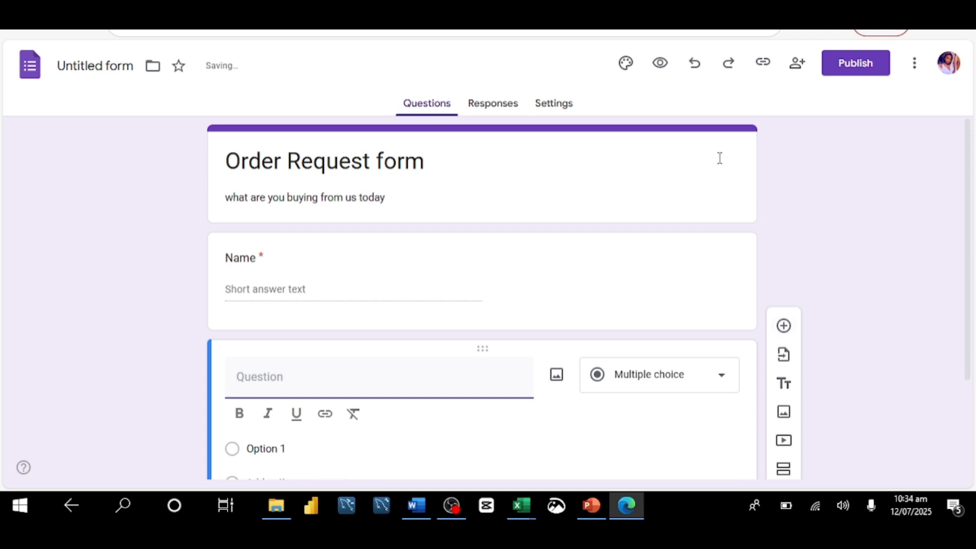
pyautogui.moveTo(969, 170); pyautogui.dragTo(971, 217)
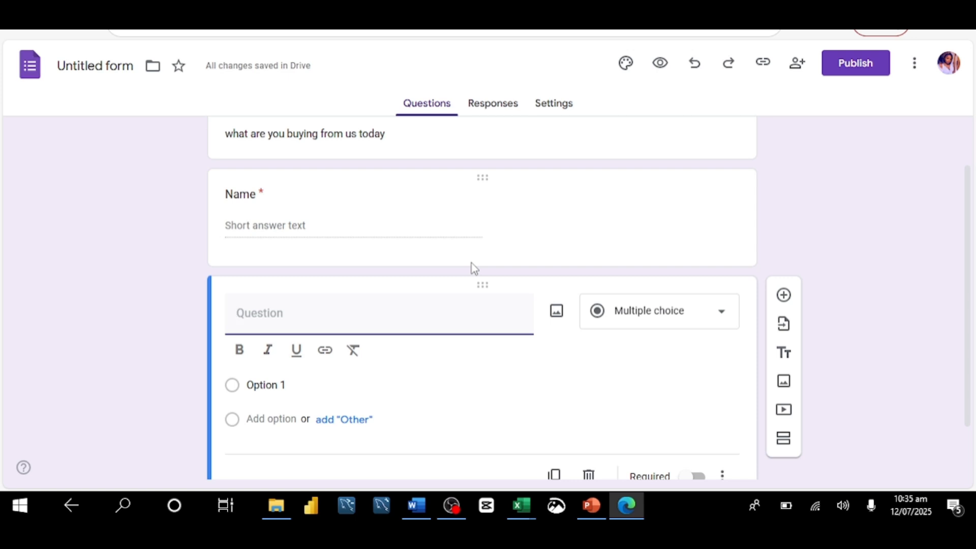
pyautogui.write('Email')
pyautogui.write('l a')
pyautogui.write('ddress')
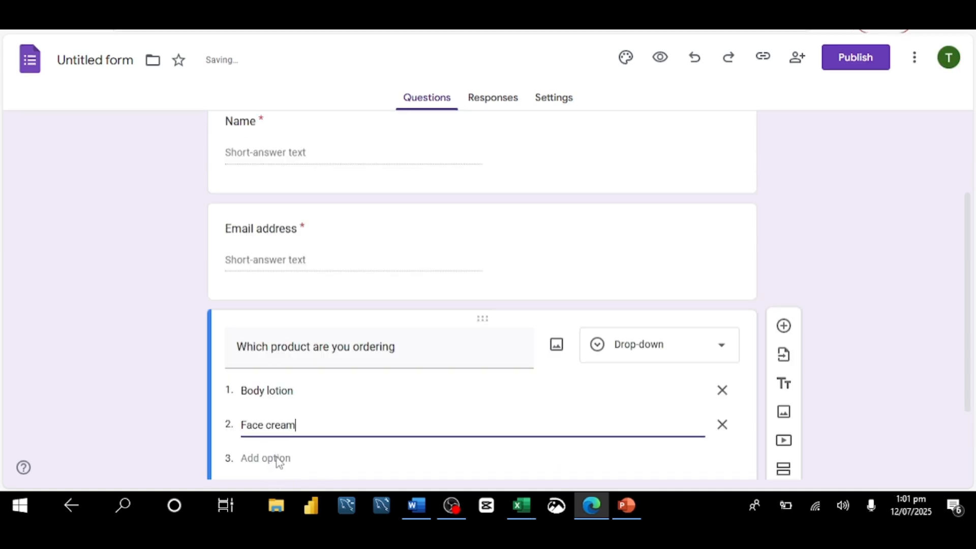
pyautogui.click(278, 459)
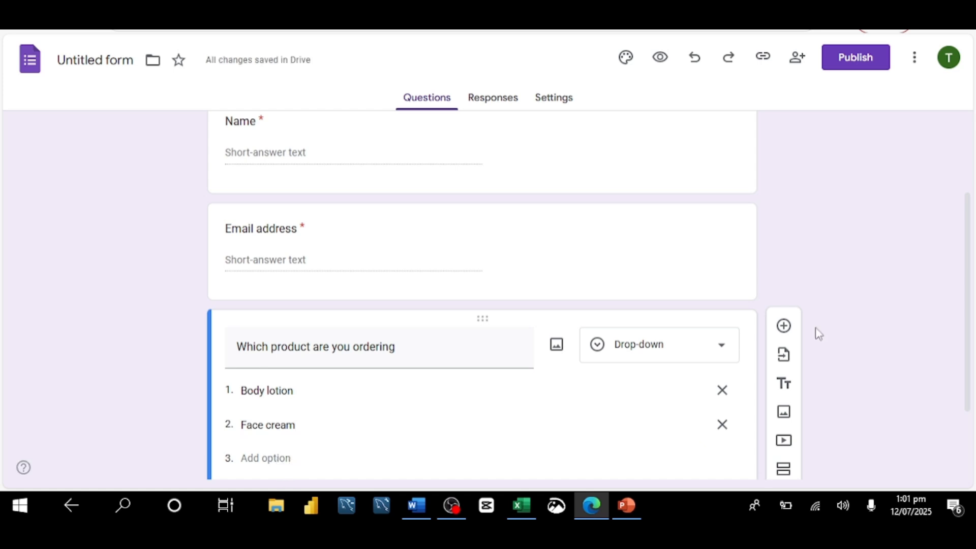
# Add the option Saop to the product drop-down question and make that question required.
pyautogui.scroll(-2, 969, 322)
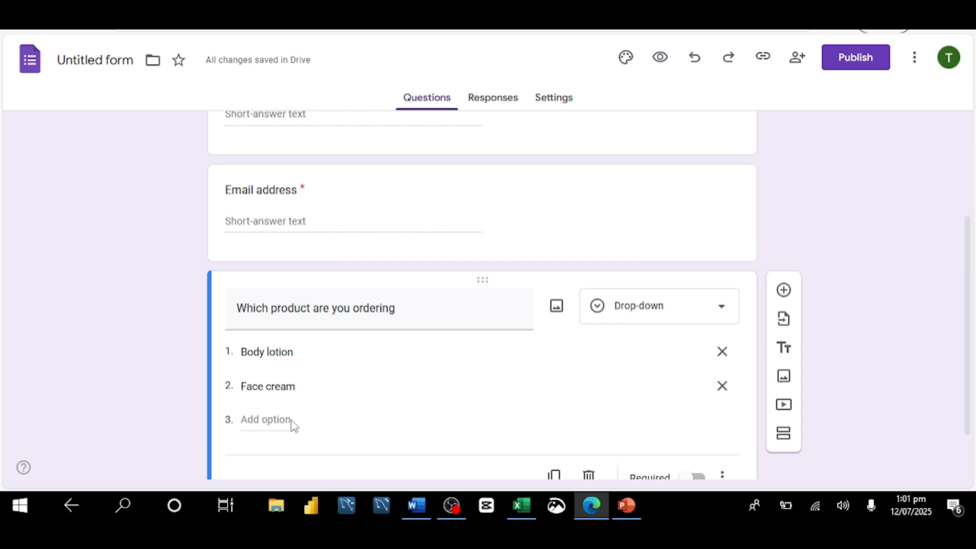
pyautogui.click(264, 426)
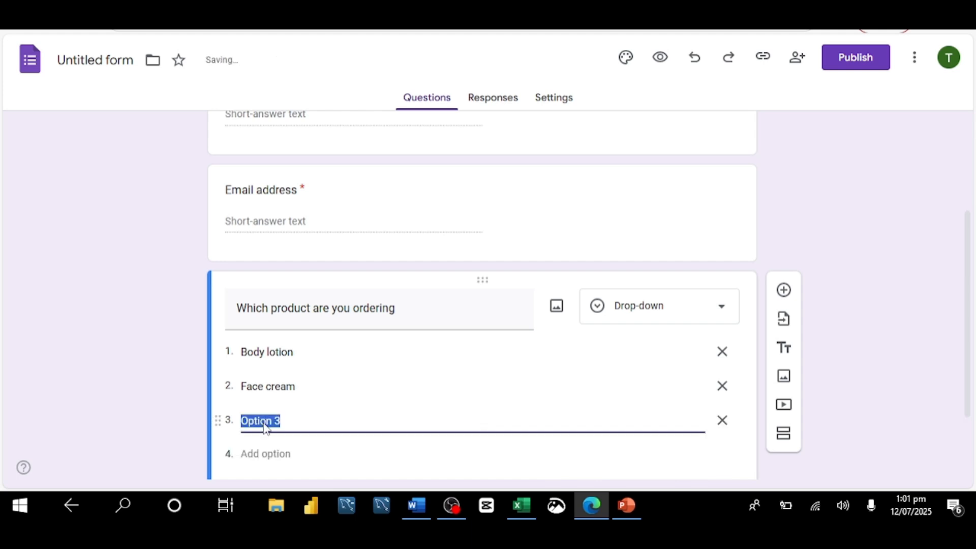
pyautogui.write('Saop')
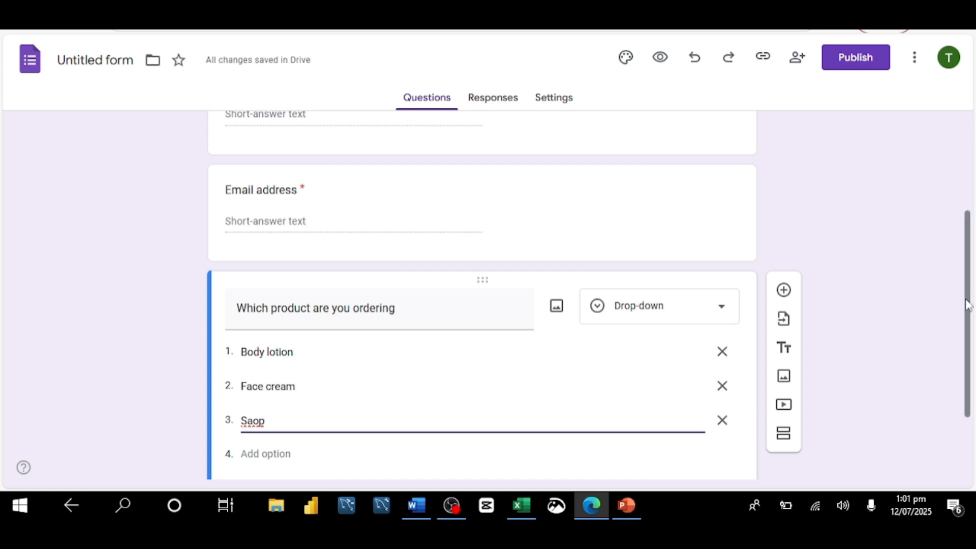
pyautogui.moveTo(967, 300); pyautogui.dragTo(968, 361)
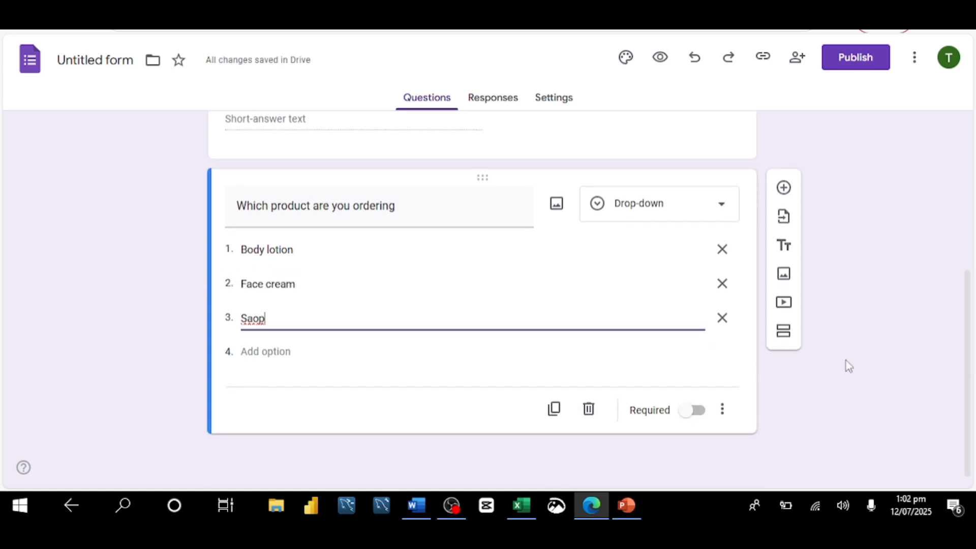
pyautogui.click(694, 415)
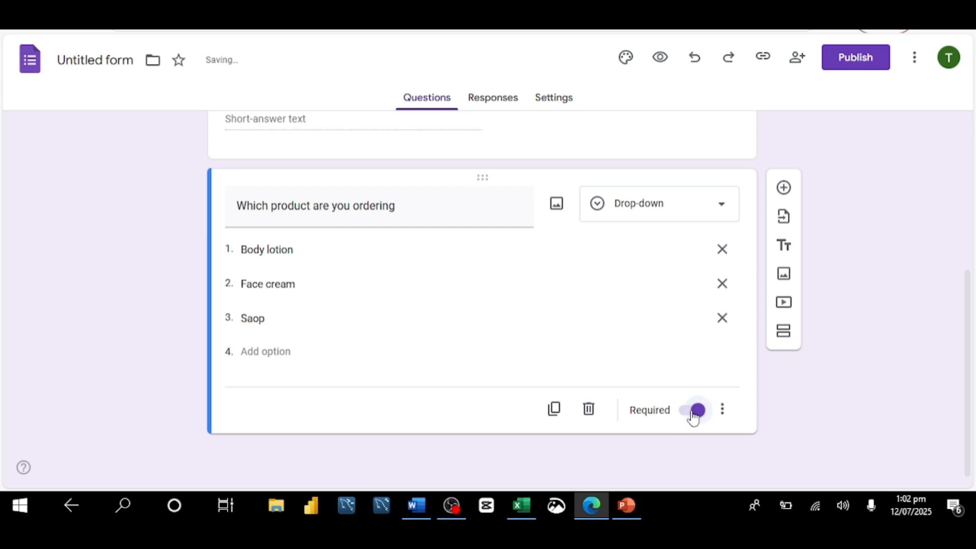
# Add a new drop-down question titled Quantity.
pyautogui.click(784, 188)
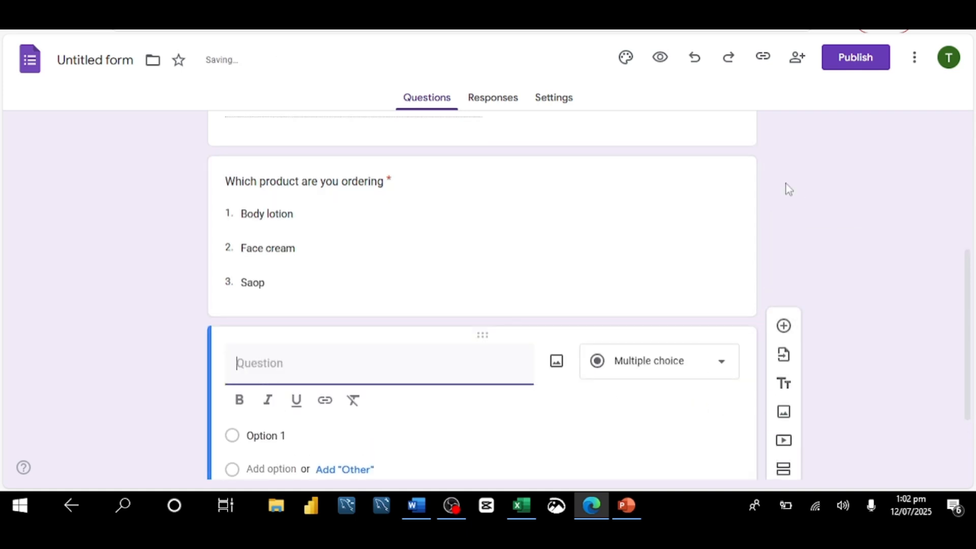
pyautogui.write('Quantity')
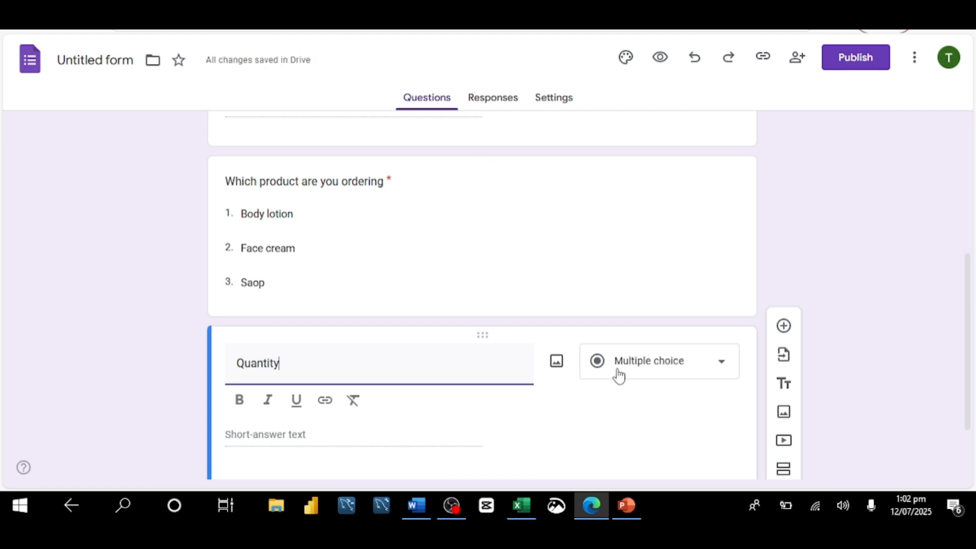
pyautogui.click(724, 369)
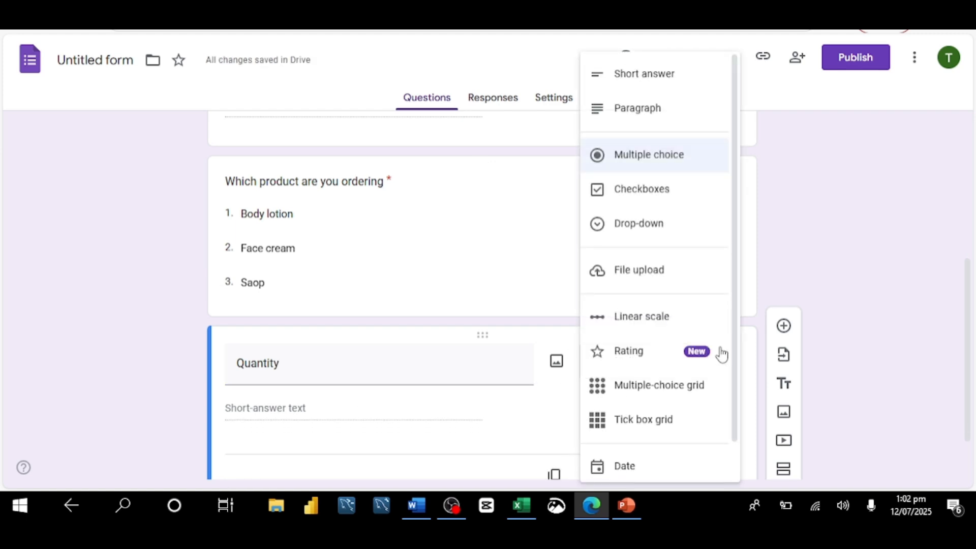
pyautogui.click(647, 228)
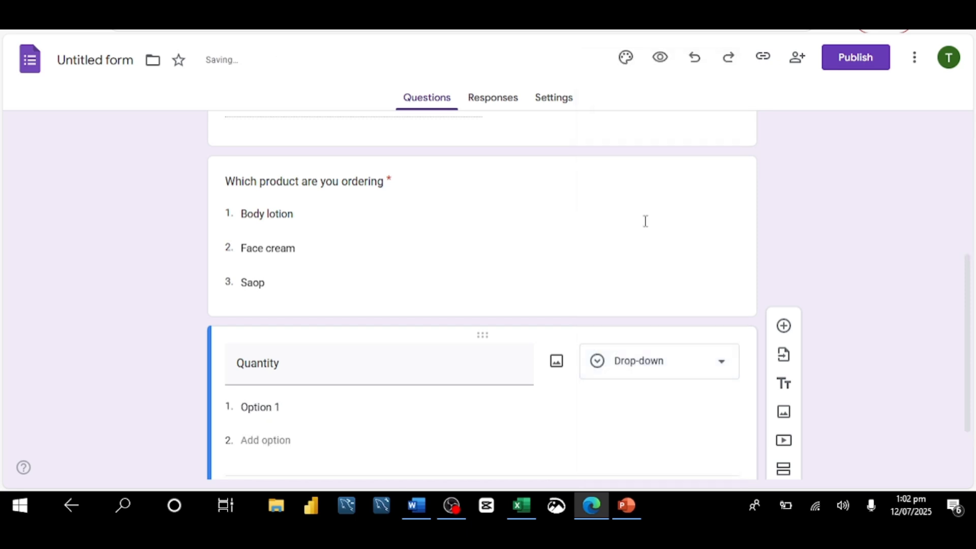
# Set the Quantity options to 1 and 3 and make the question required.
pyautogui.click(281, 406)
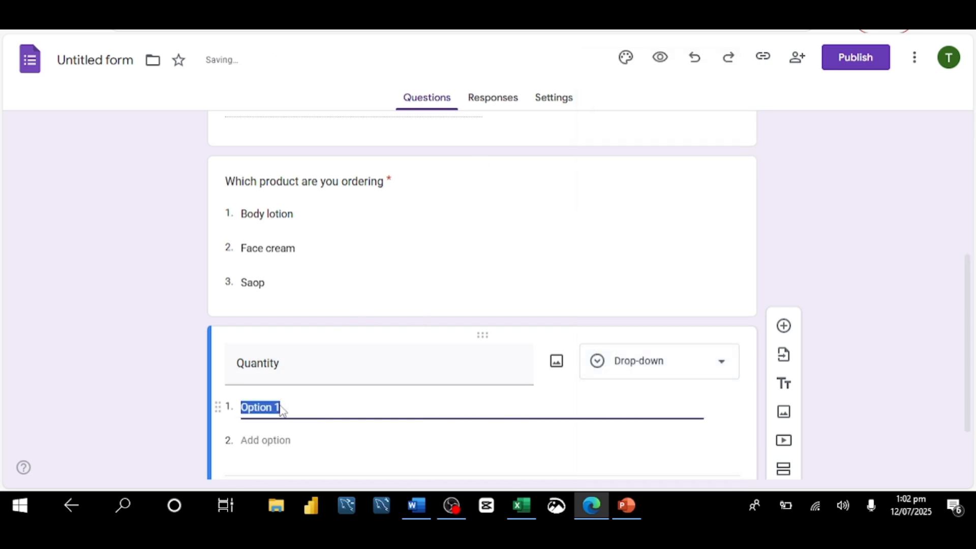
pyautogui.write('1')
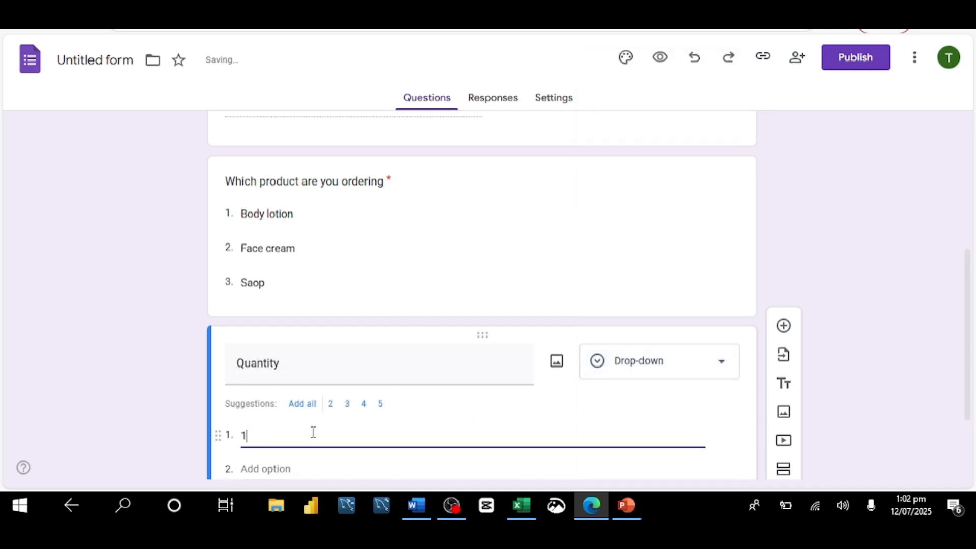
pyautogui.click(348, 405)
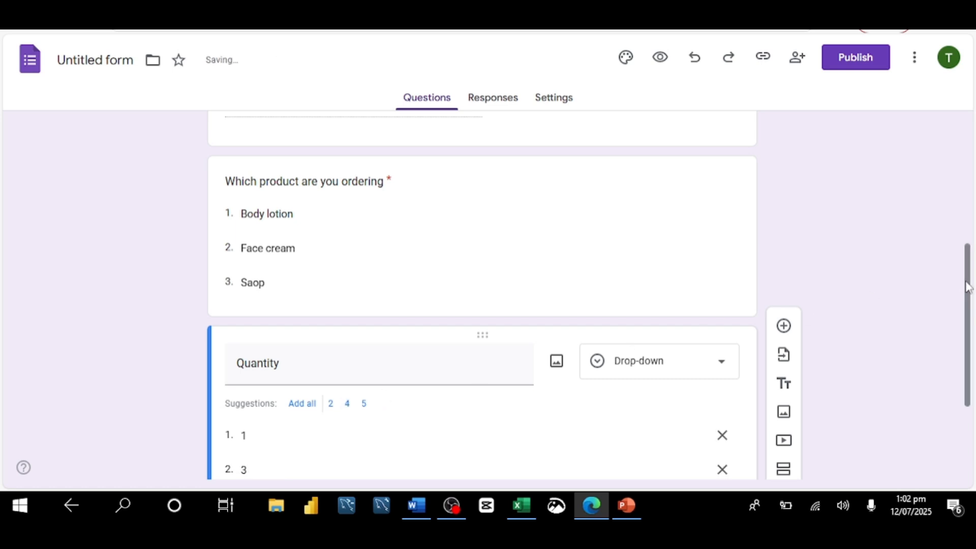
pyautogui.scroll(-2, 727, 369)
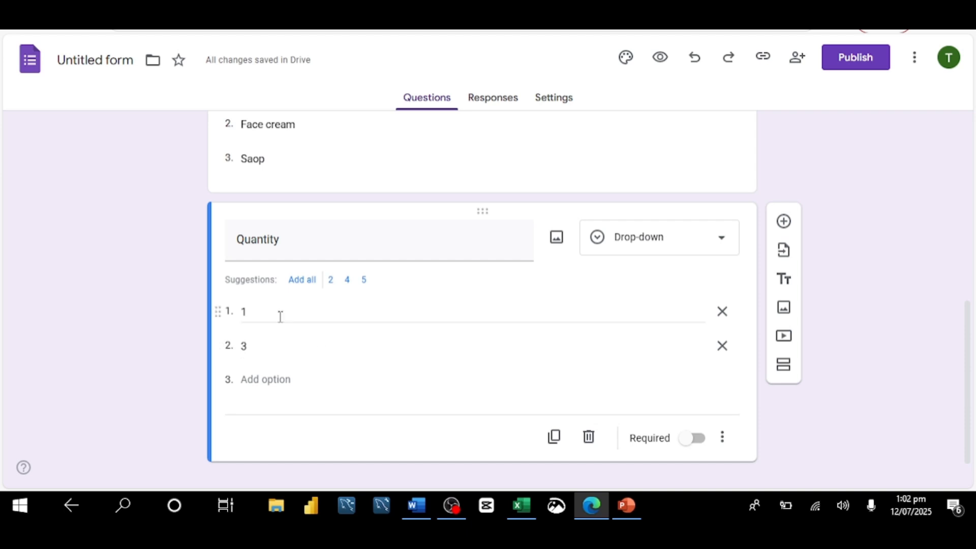
pyautogui.click(696, 439)
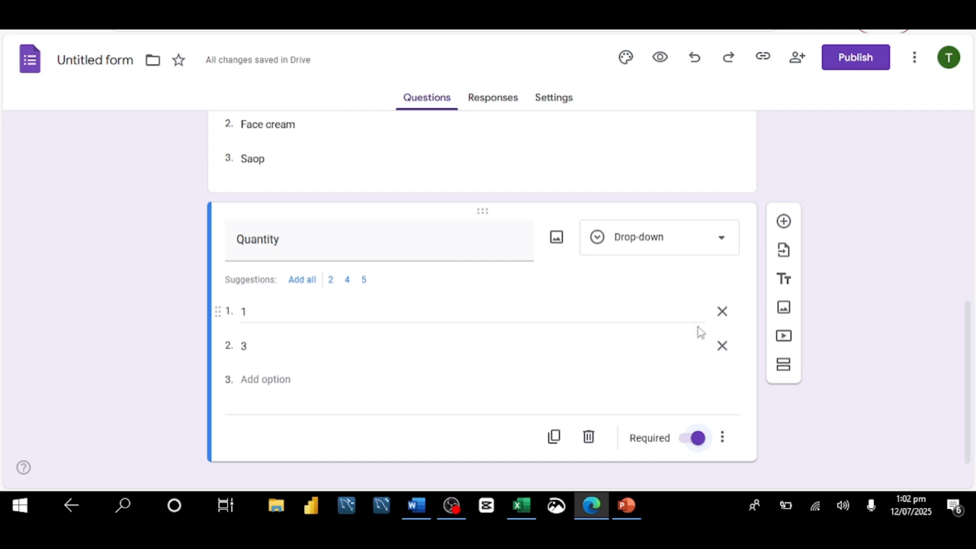
# Add a required long-answer question titled Delivery address.
pyautogui.click(784, 222)
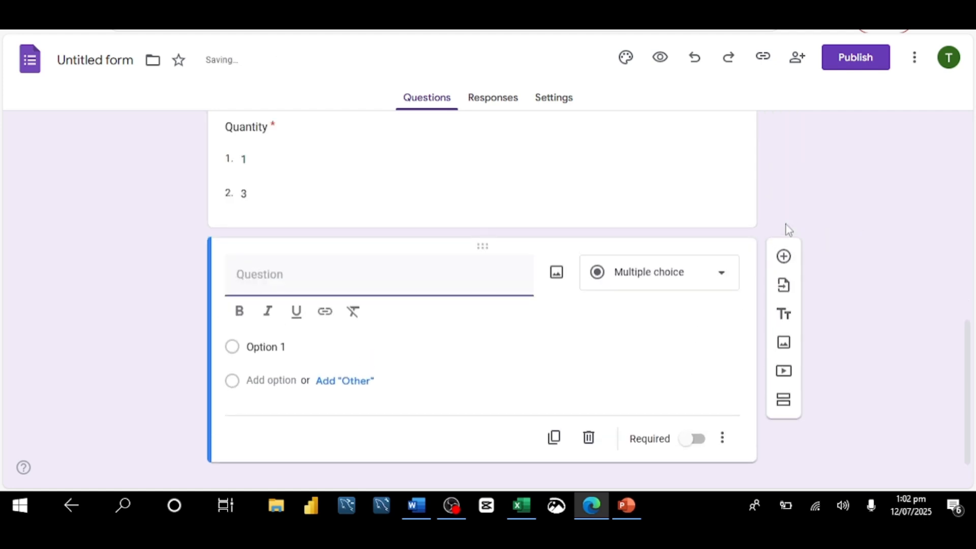
pyautogui.write('Delivery address')
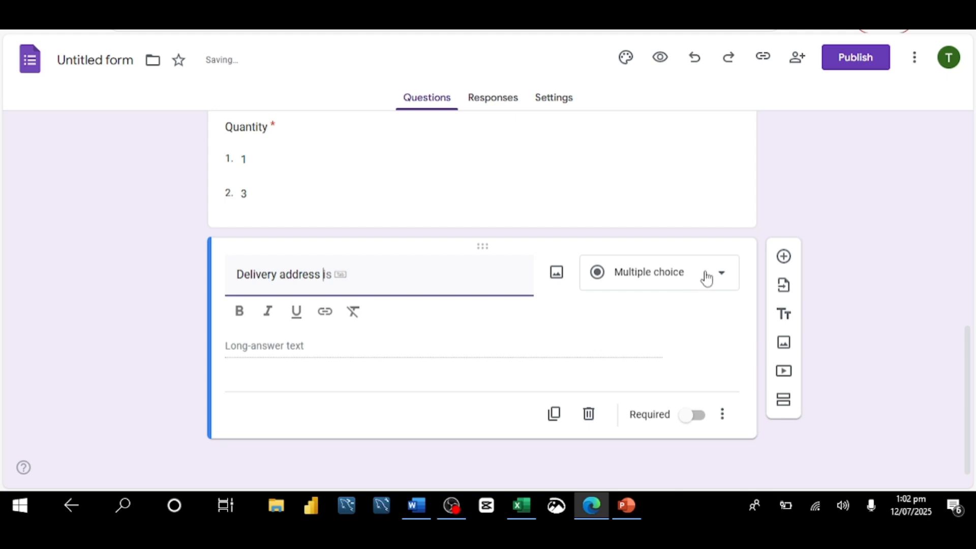
pyautogui.click(697, 416)
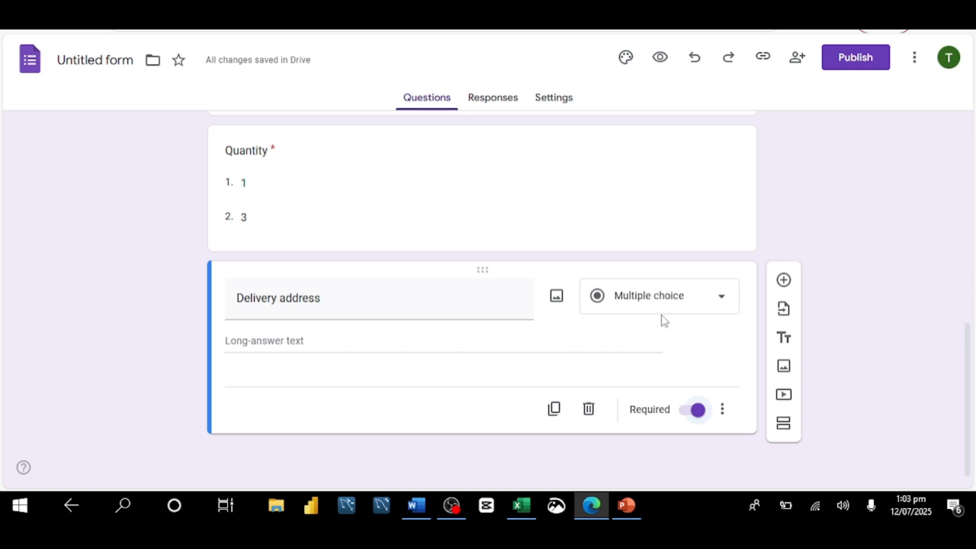
# Add a new drop-down question titled Payment option.
pyautogui.click(783, 281)
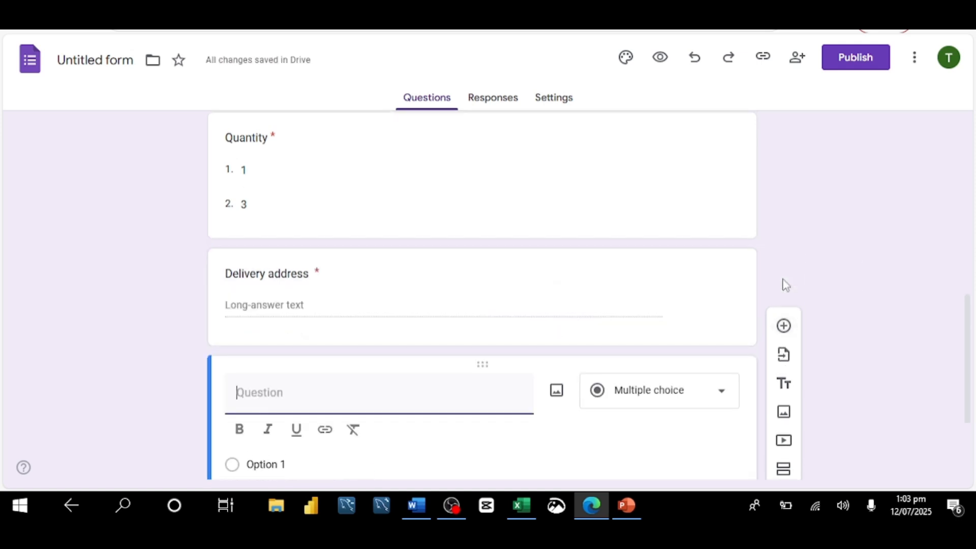
pyautogui.write('Payment option')
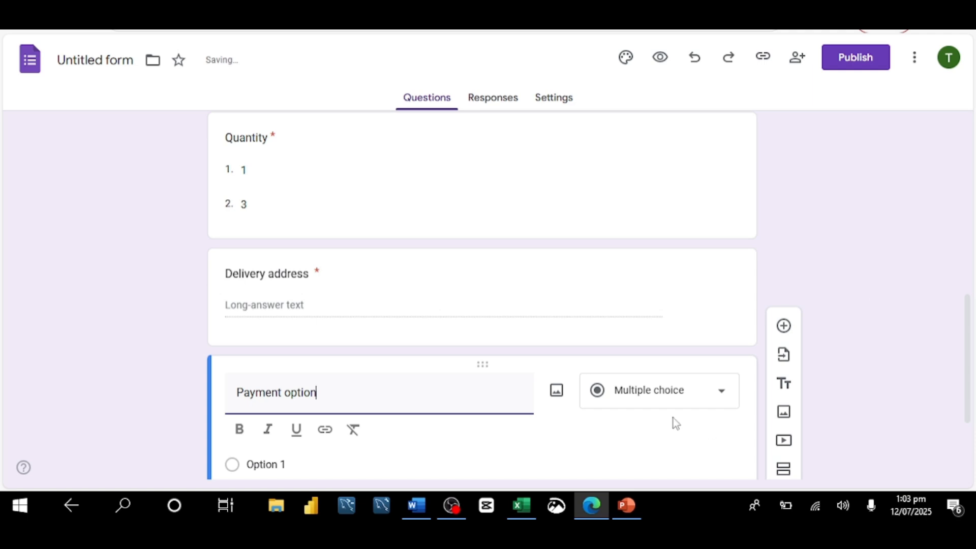
pyautogui.click(722, 399)
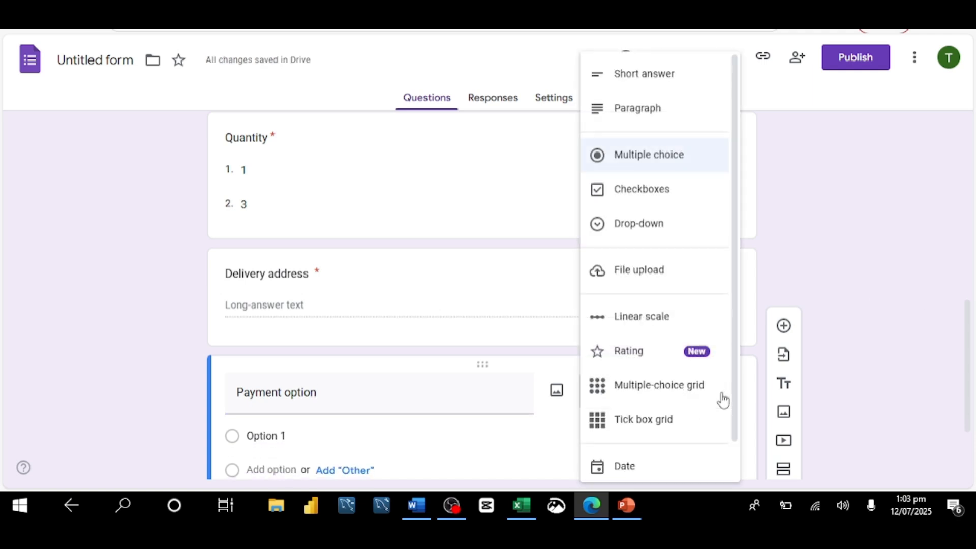
pyautogui.click(648, 225)
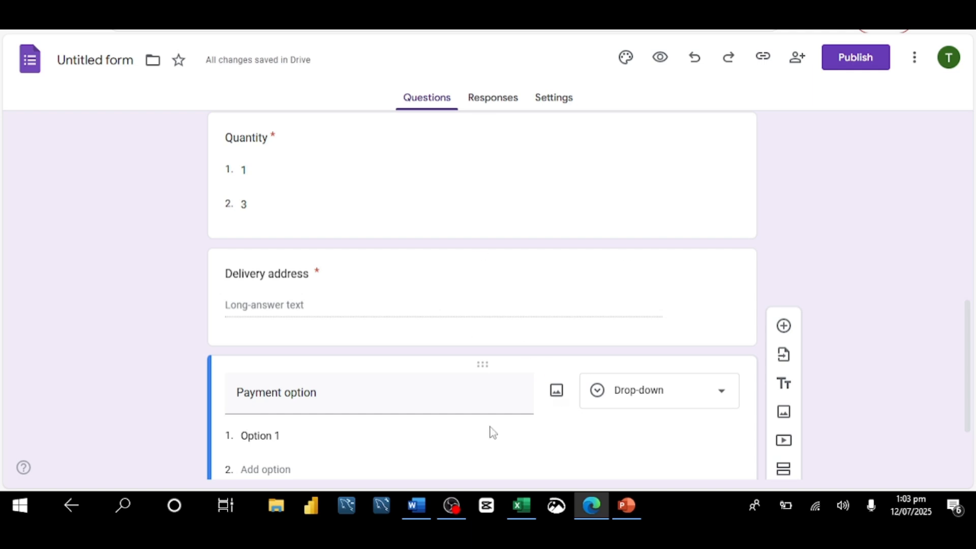
# Give Payment option the choices Bank transfer and ussd and make it required.
pyautogui.click(296, 438)
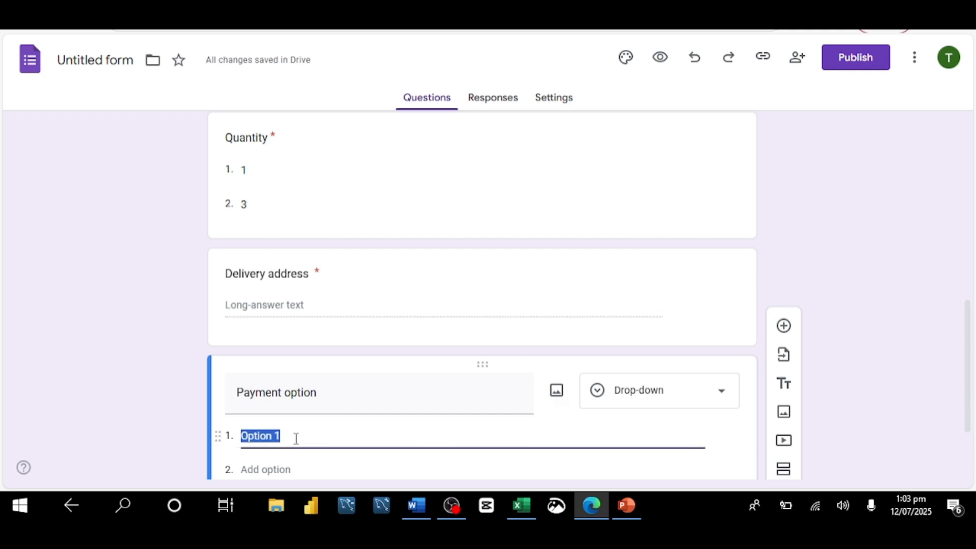
pyautogui.write('Bank')
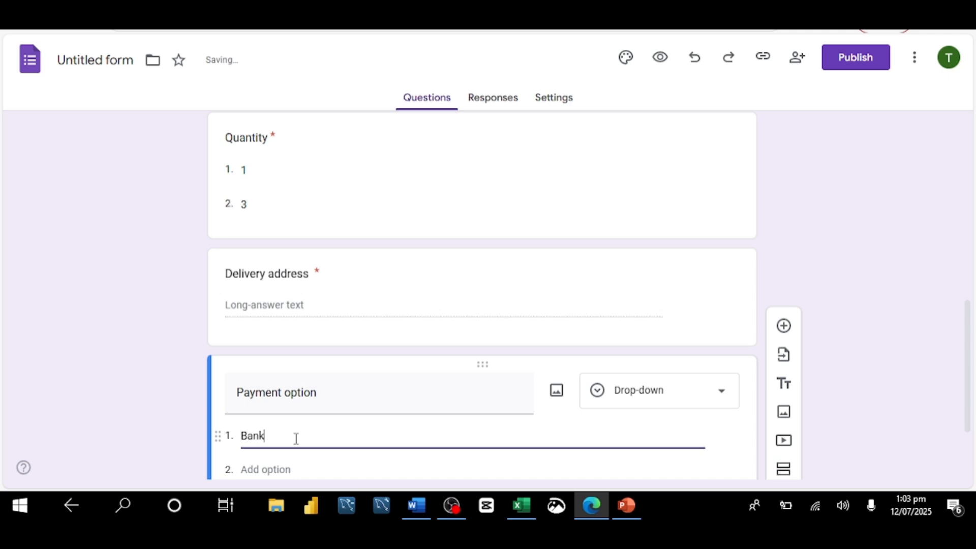
pyautogui.write(' transfer')
pyautogui.press('Return')
pyautogui.write('ussd')
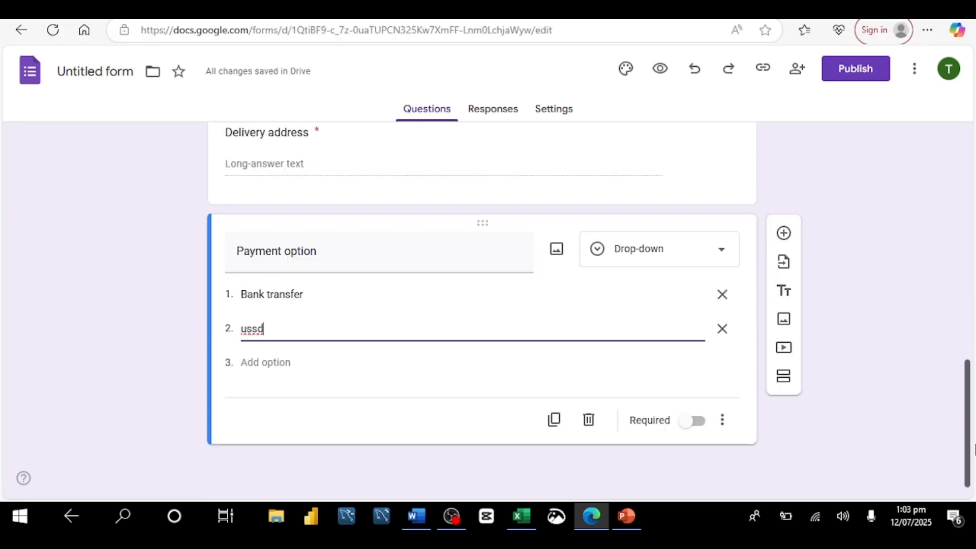
pyautogui.click(695, 424)
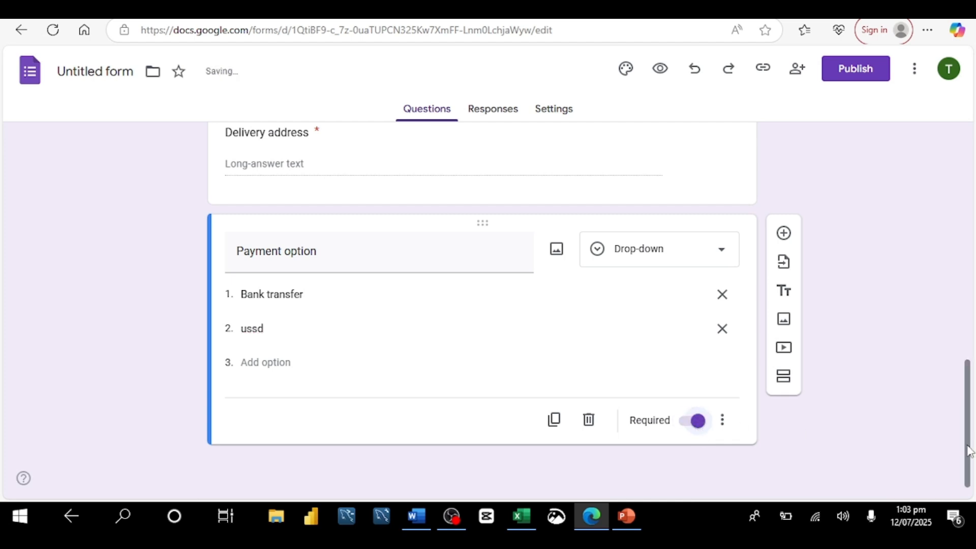
# Link the form's responses to a new spreadsheet.
pyautogui.moveTo(969, 451); pyautogui.dragTo(953, 170)
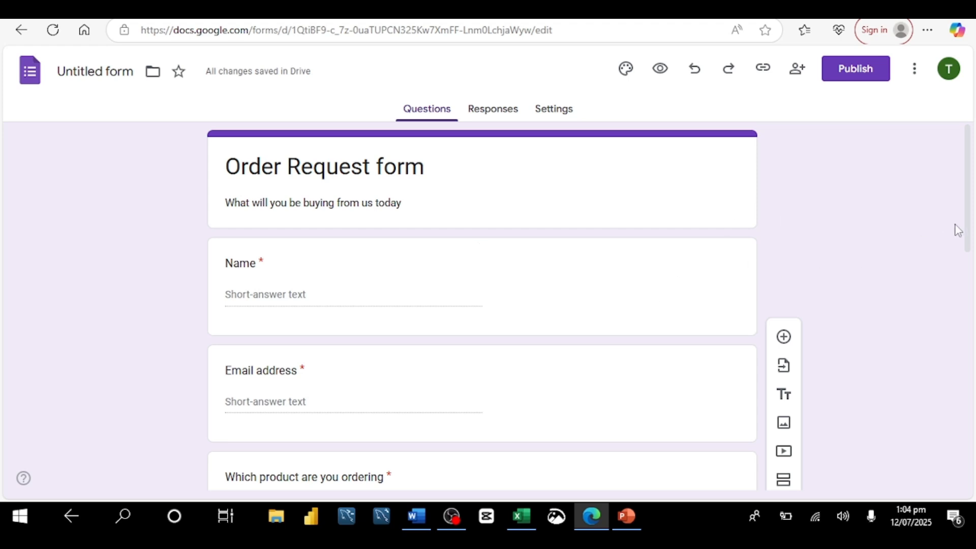
pyautogui.moveTo(974, 224); pyautogui.dragTo(969, 143)
pyautogui.click(504, 112)
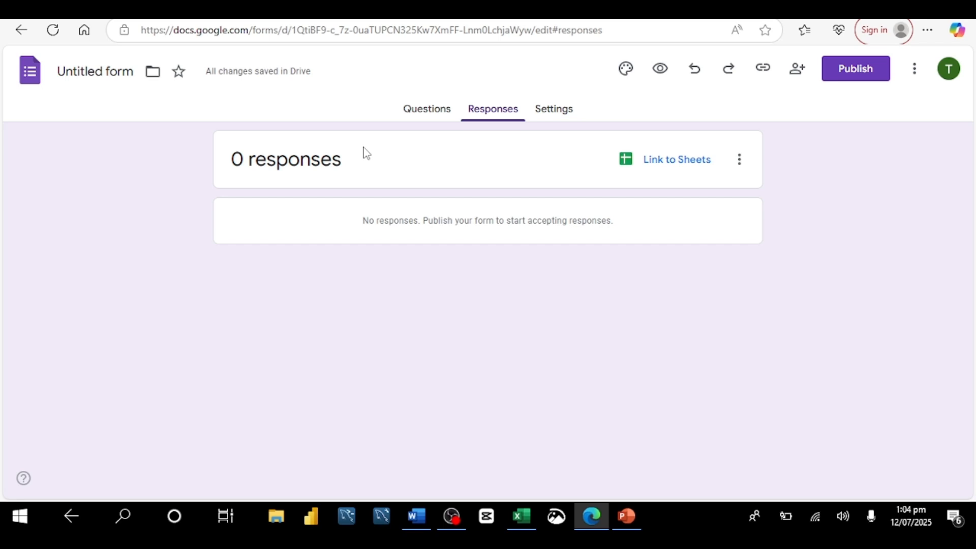
pyautogui.click(658, 172)
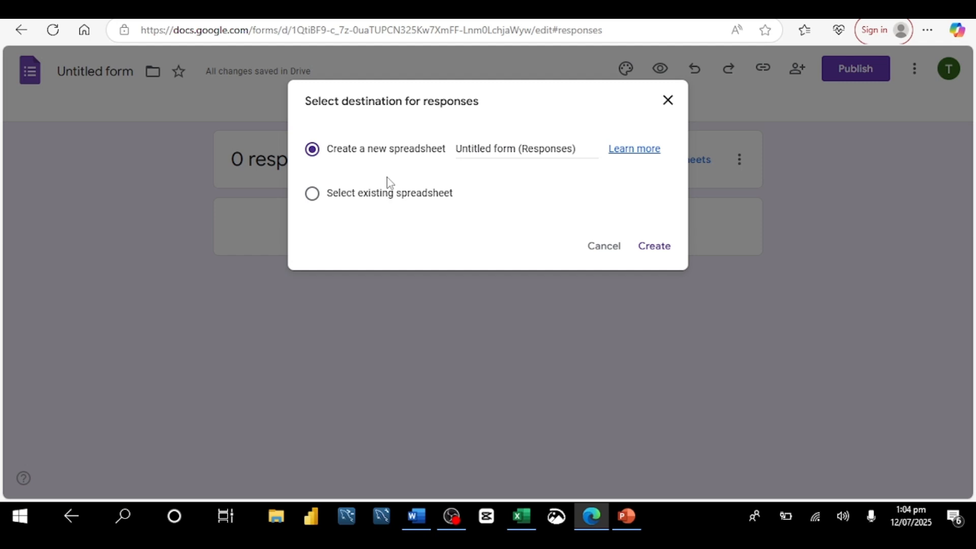
pyautogui.click(659, 249)
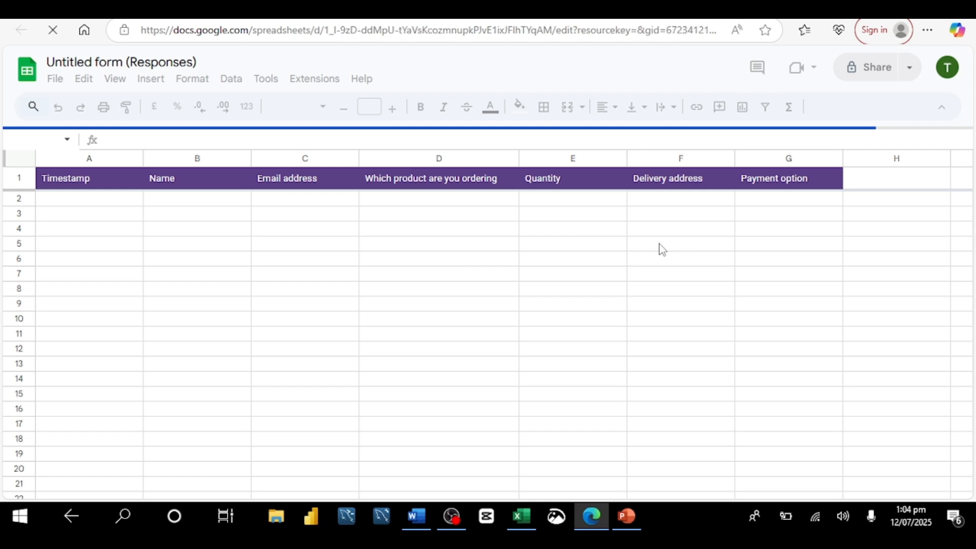
# Rename the responses spreadsheet as Order request (Responses).
pyautogui.doubleClick(82, 63)
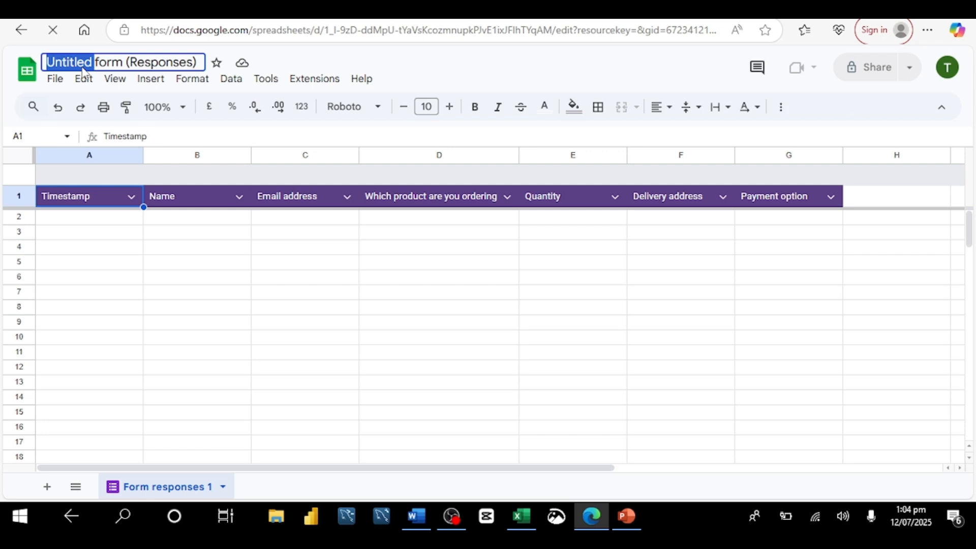
pyautogui.write('Order')
pyautogui.press('Return')
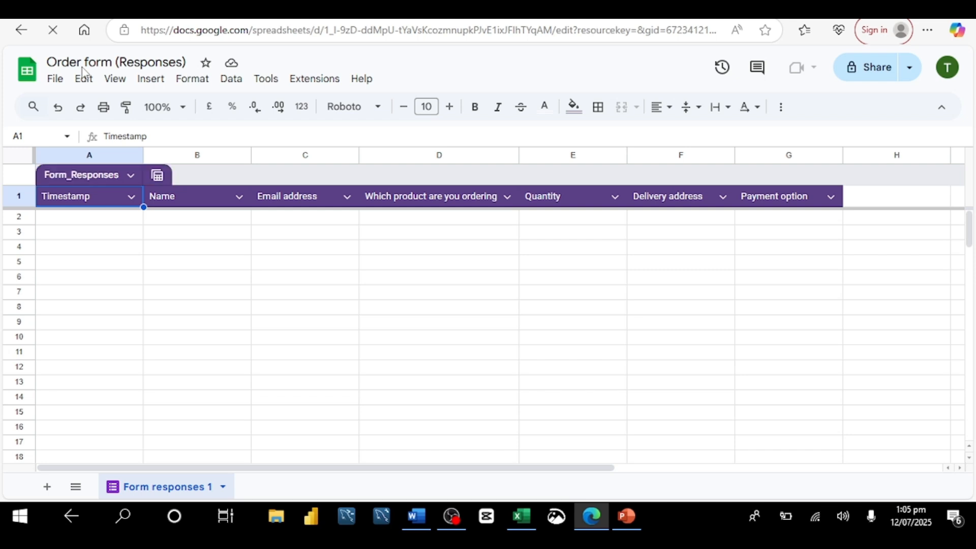
pyautogui.write('Request')
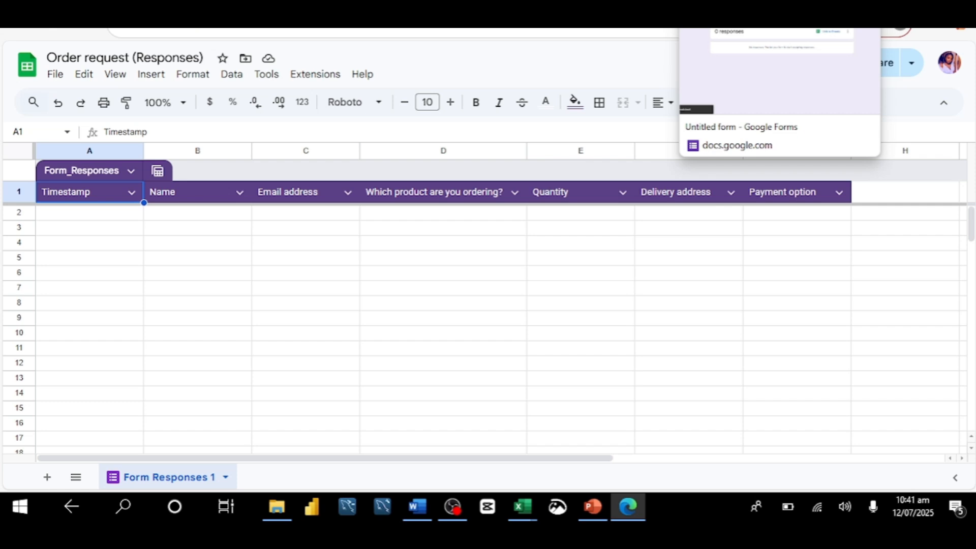
# Return to the form's questions and publish the form.
pyautogui.click(722, 15)
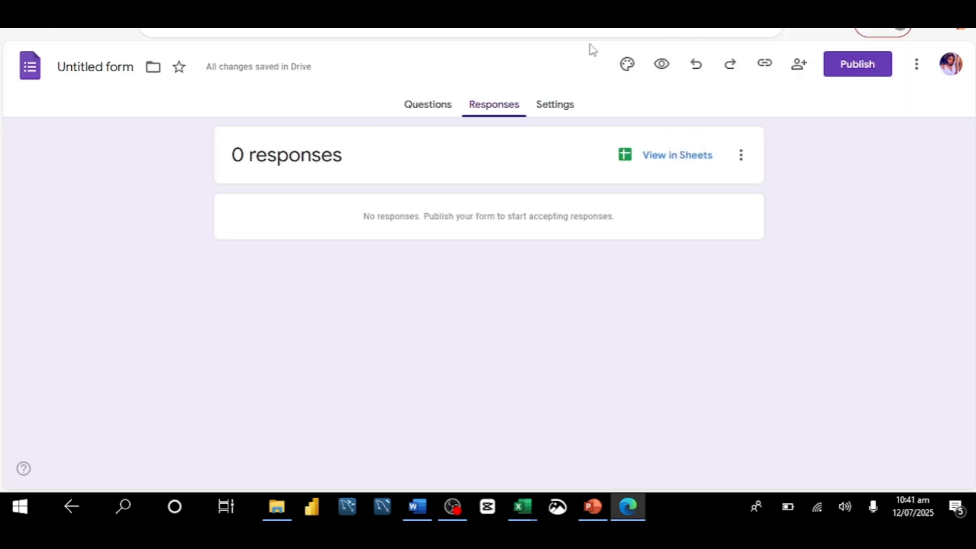
pyautogui.click(441, 115)
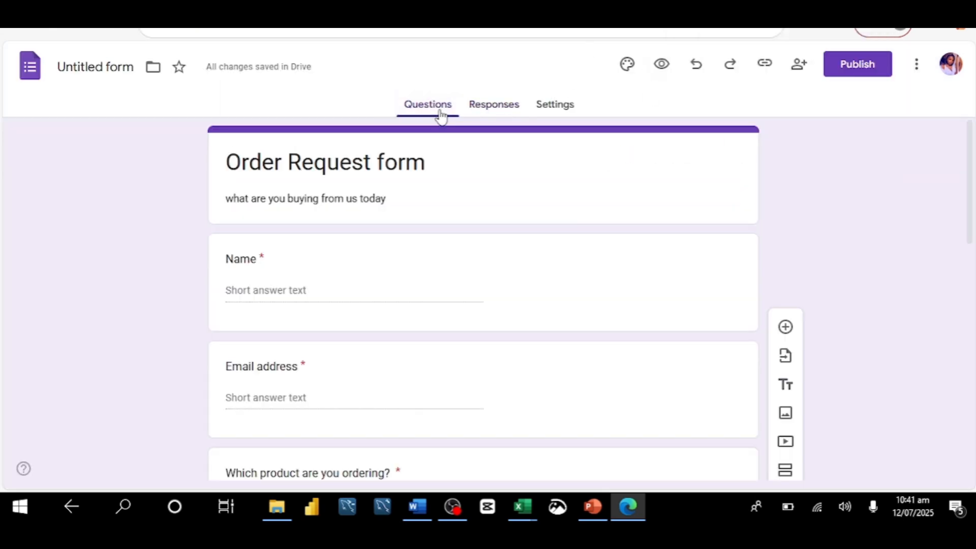
pyautogui.click(866, 70)
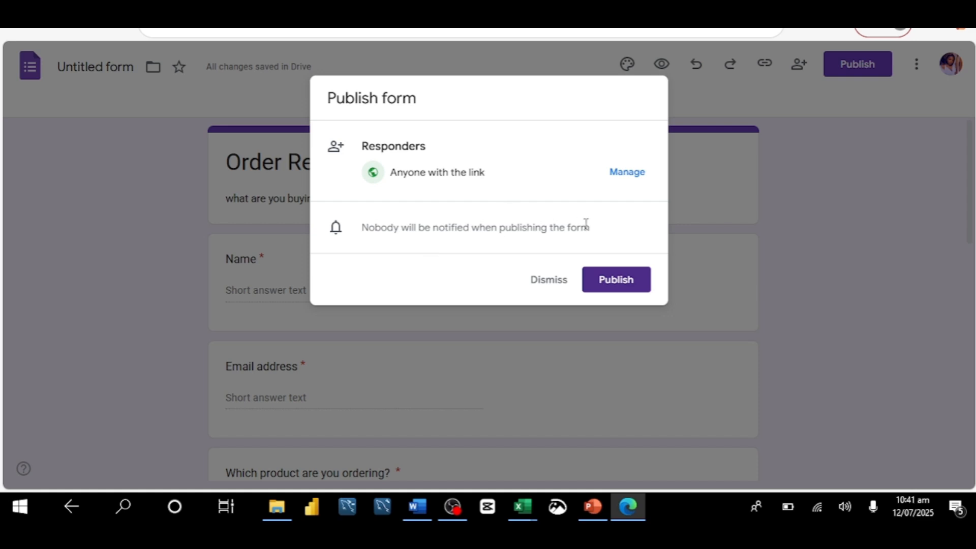
pyautogui.click(633, 282)
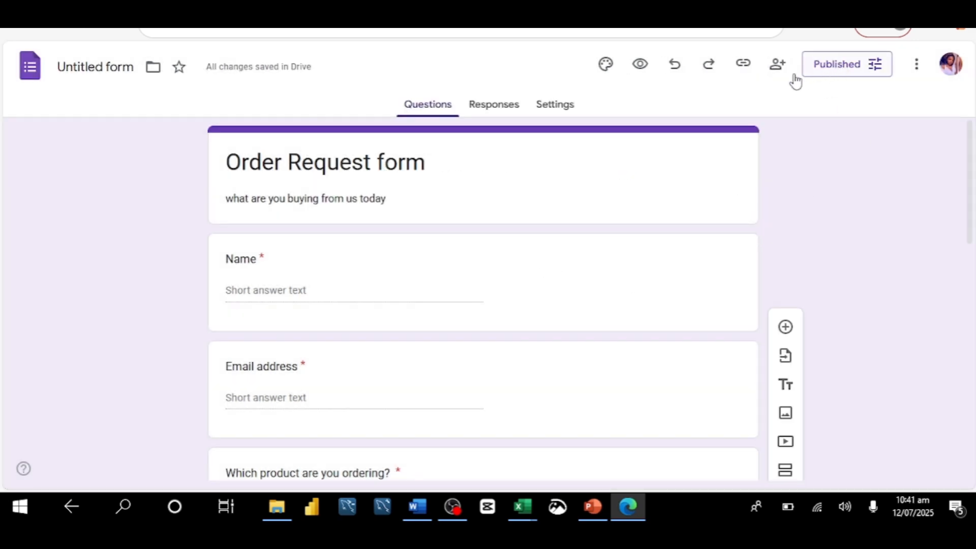
# Copy the shortened responder link of the form.
pyautogui.click(743, 69)
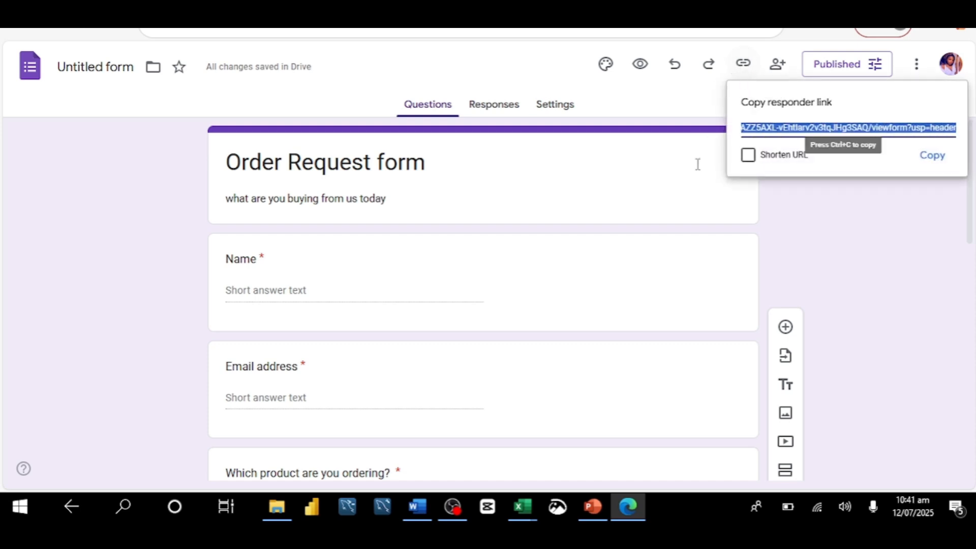
pyautogui.click(749, 157)
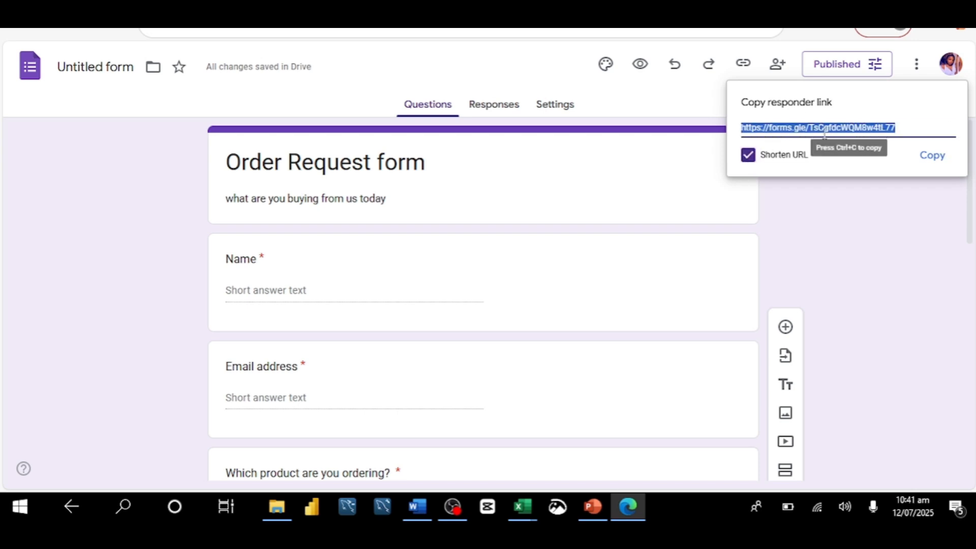
pyautogui.click(933, 157)
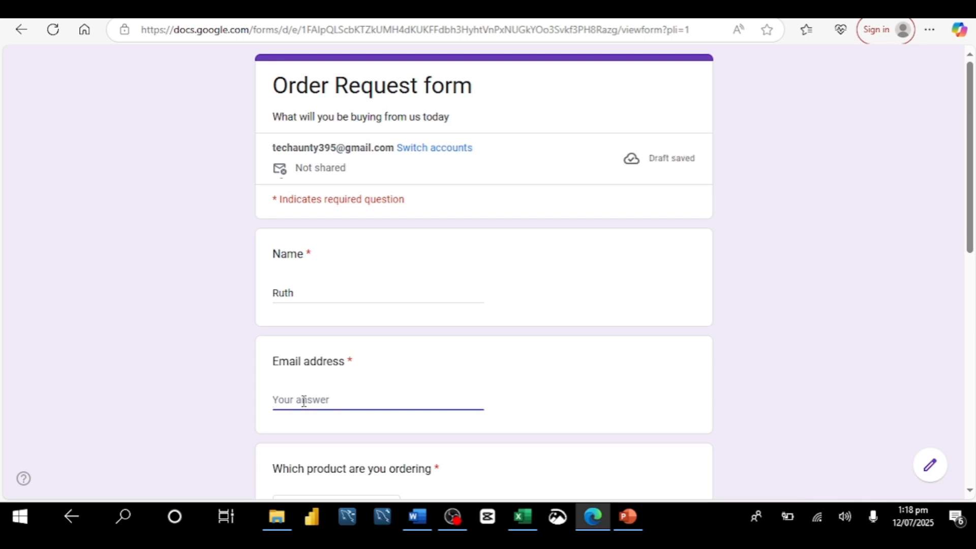
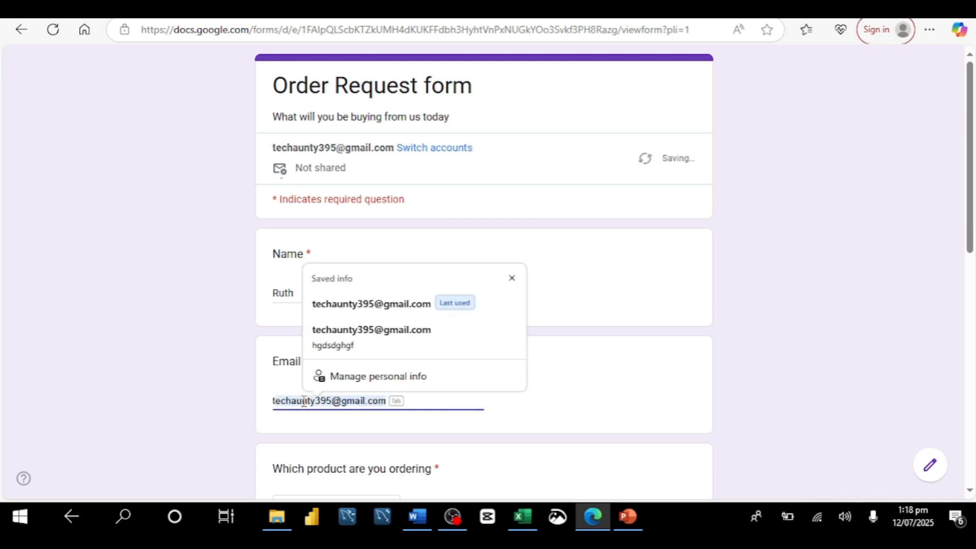
# Fill in the respondent's e-mail address from saved info and choose Body lotion as the product.
pyautogui.click(362, 303)
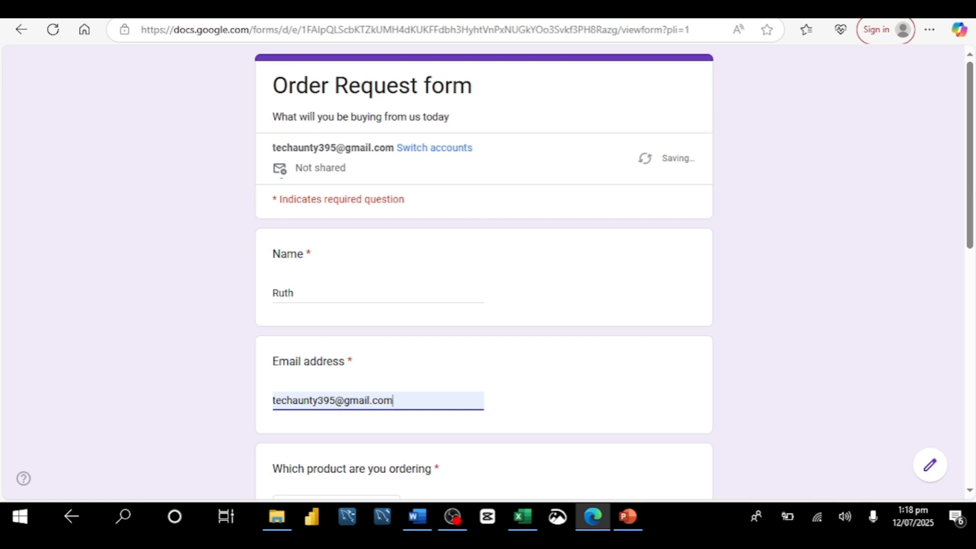
pyautogui.moveTo(973, 195); pyautogui.dragTo(968, 246)
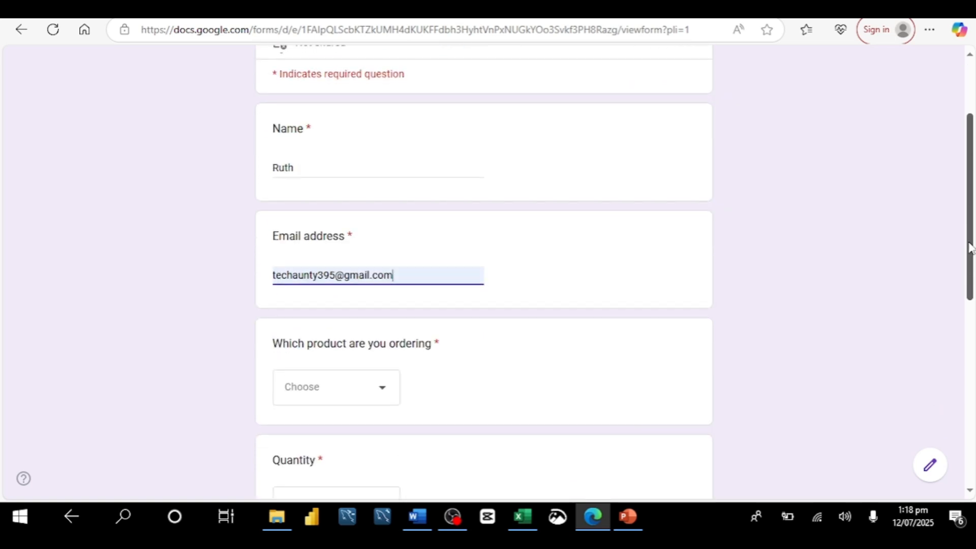
pyautogui.click(385, 389)
pyautogui.click(328, 392)
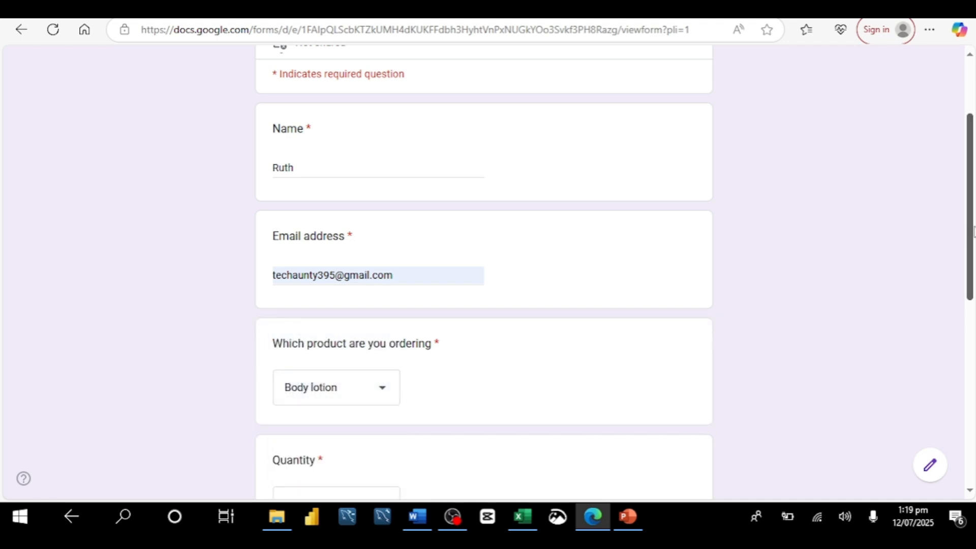
# Set the quantity to 1 and fill the delivery address from saved info.
pyautogui.moveTo(975, 227); pyautogui.dragTo(975, 299)
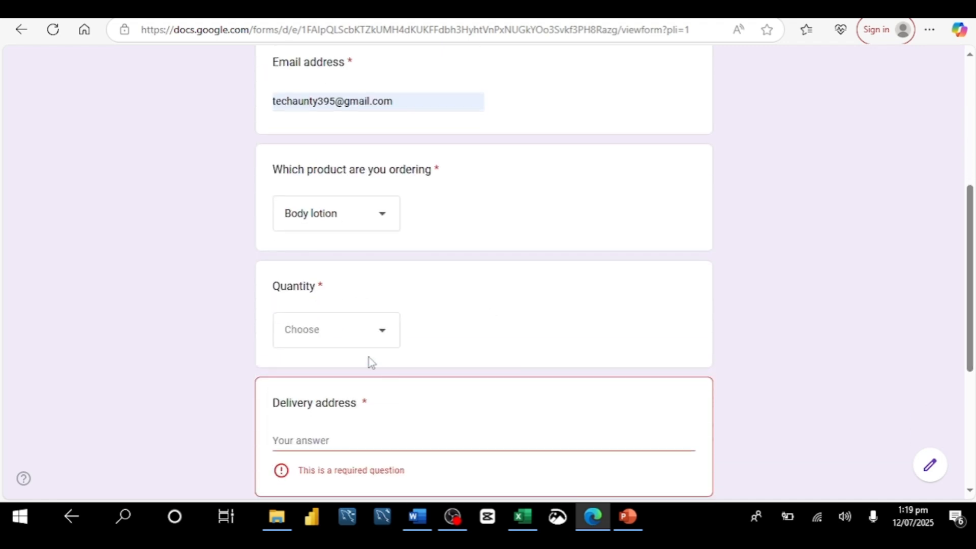
pyautogui.click(382, 337)
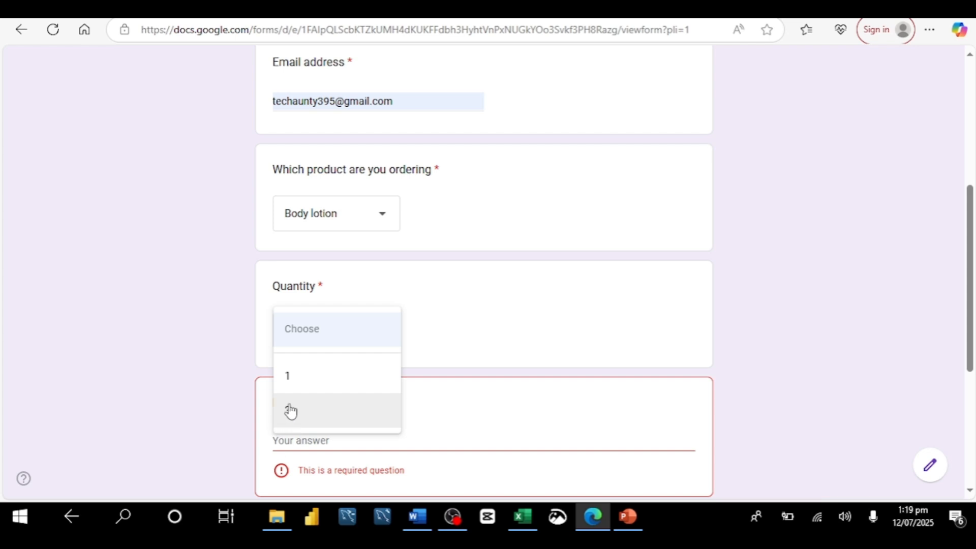
pyautogui.click(292, 379)
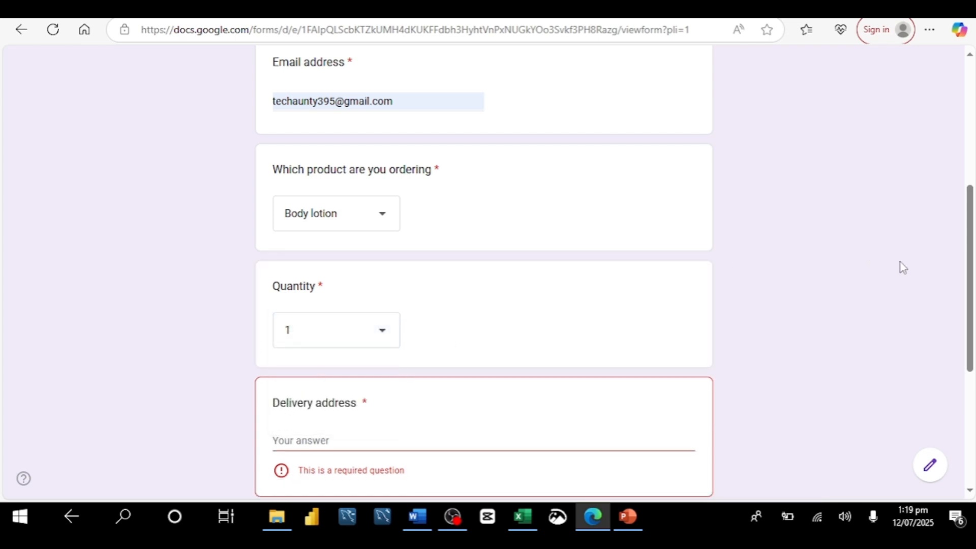
pyautogui.moveTo(971, 280); pyautogui.dragTo(966, 334)
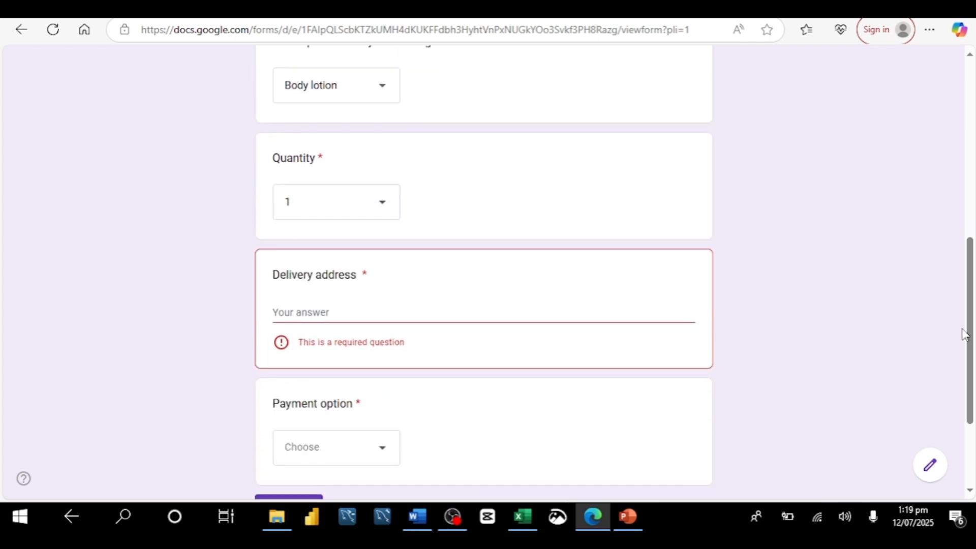
pyautogui.click(571, 313)
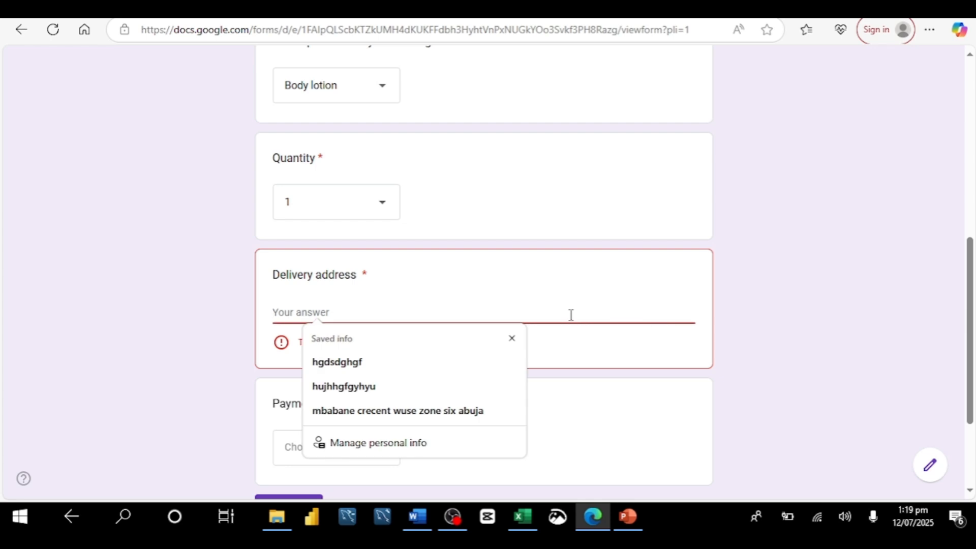
pyautogui.click(347, 362)
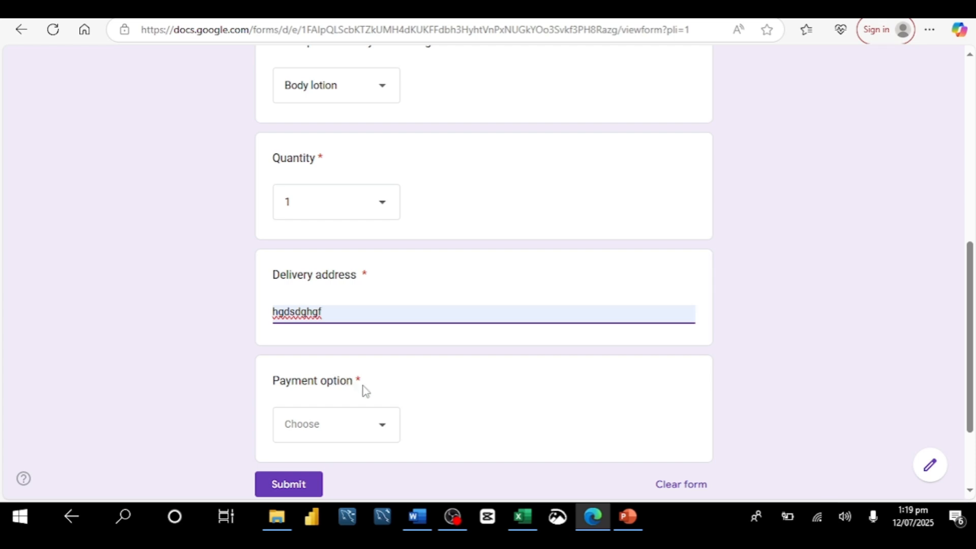
# Choose Bank transfer as the payment option and submit the test response.
pyautogui.click(383, 428)
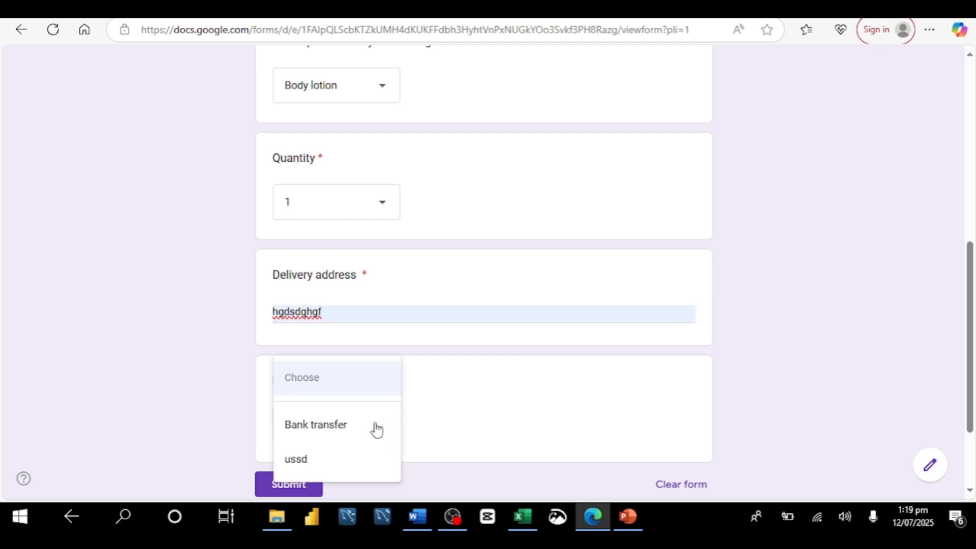
pyautogui.click(327, 425)
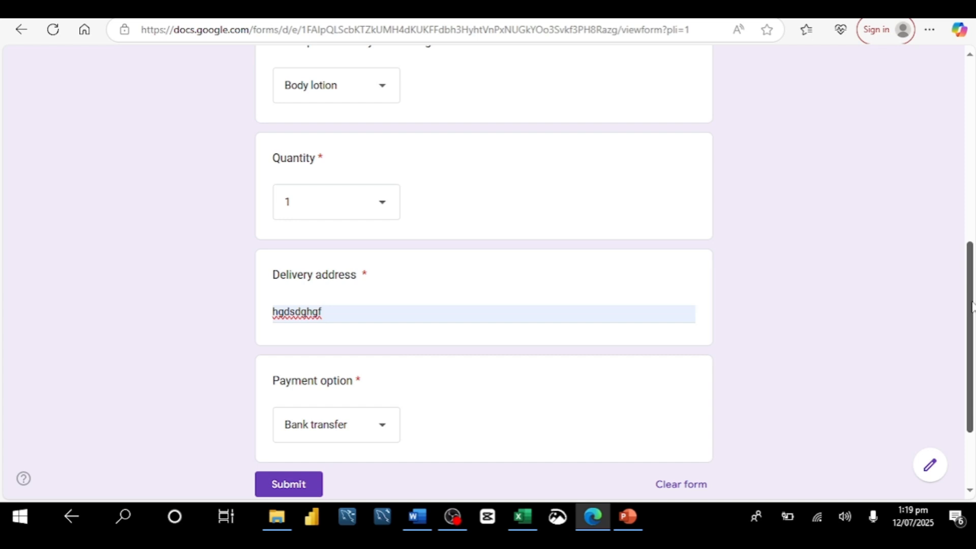
pyautogui.scroll(-1, 972, 307)
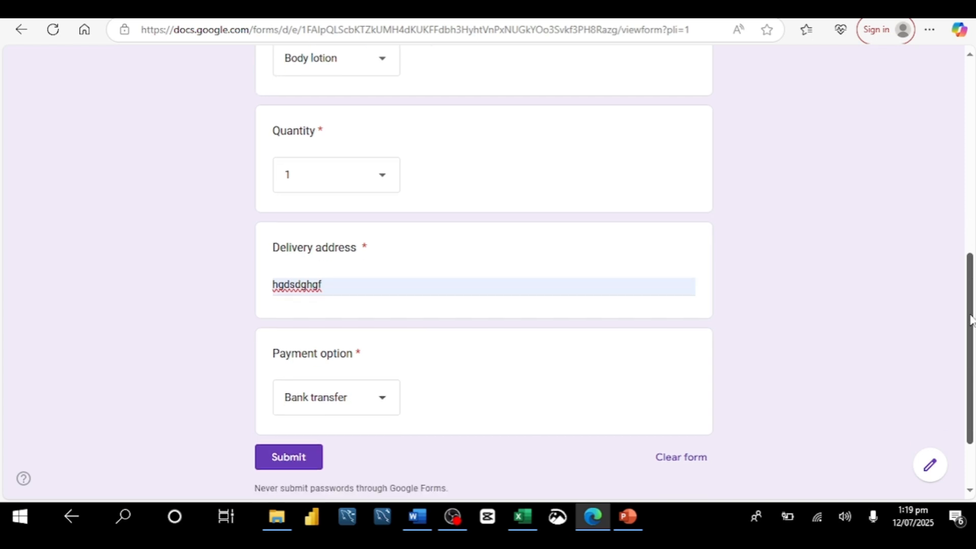
pyautogui.click(290, 460)
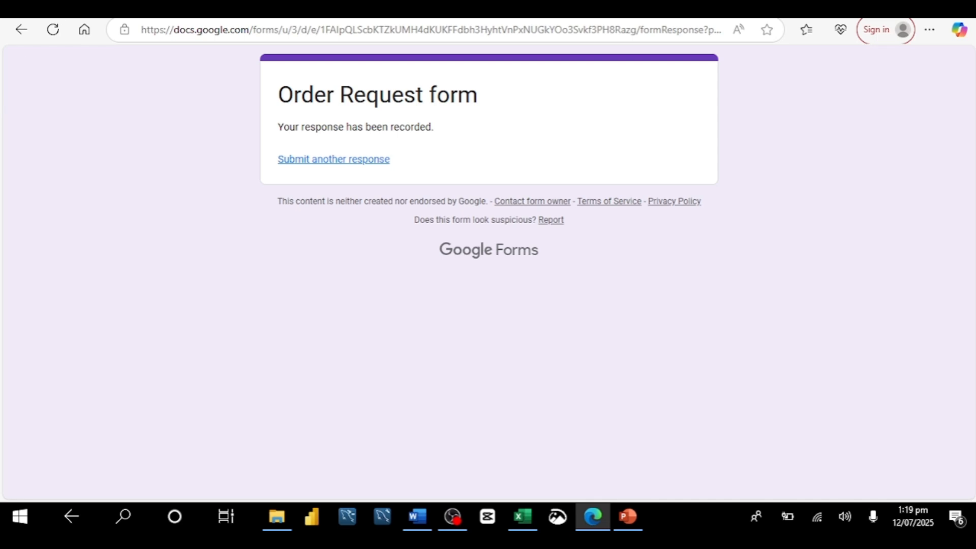
# Check the submitted response in the Order Request(Responses) spreadsheet.
pyautogui.click(153, 9)
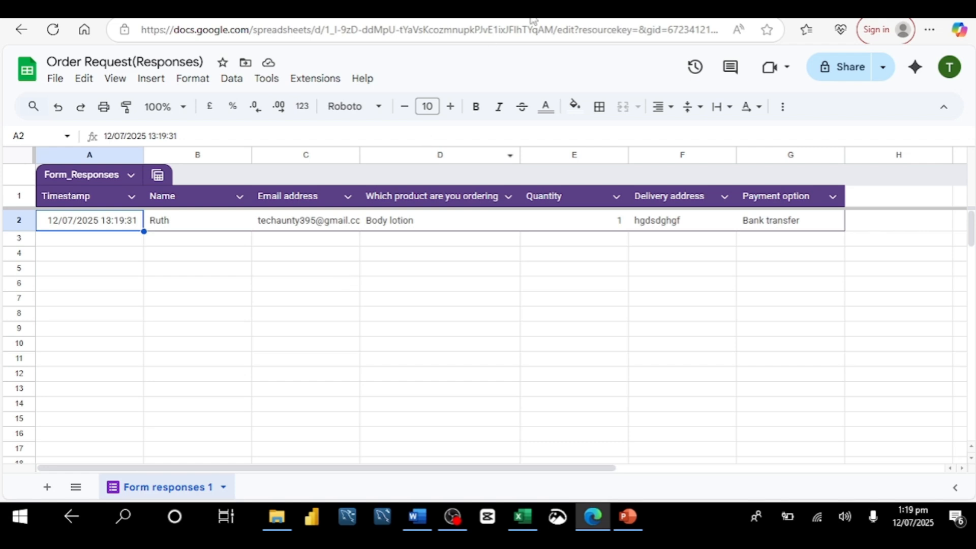
pyautogui.click(712, 11)
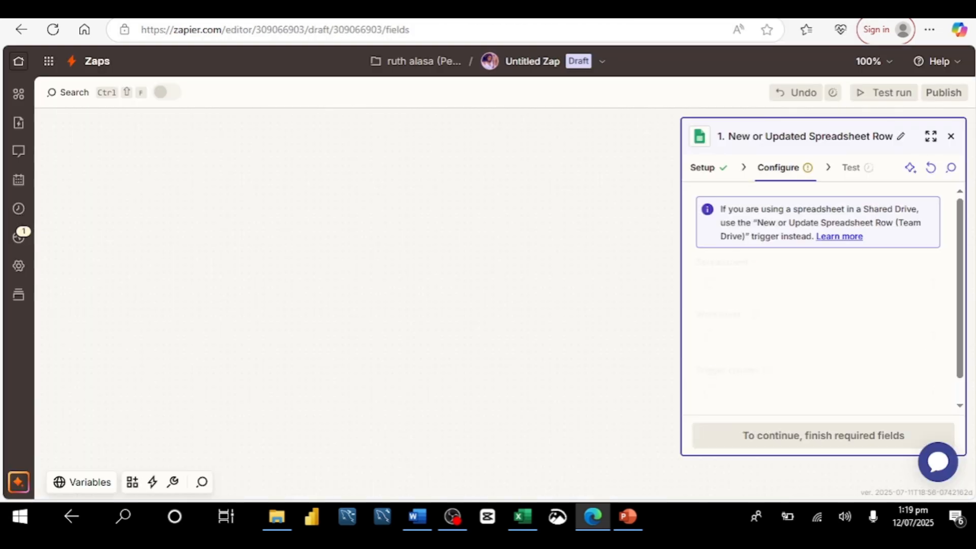
# In Zapier, create a new Zap and pick Google Sheets as the trigger app.
pyautogui.click(18, 62)
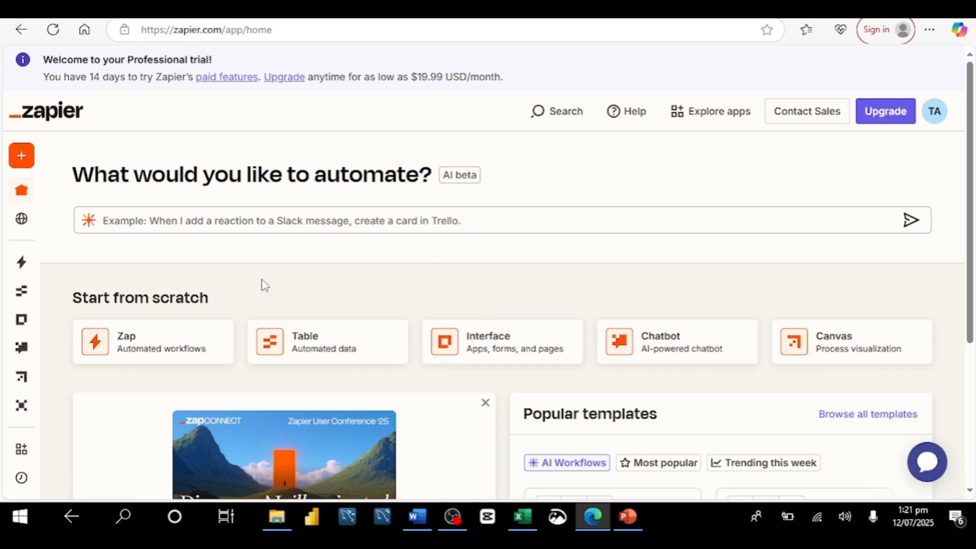
pyautogui.click(24, 162)
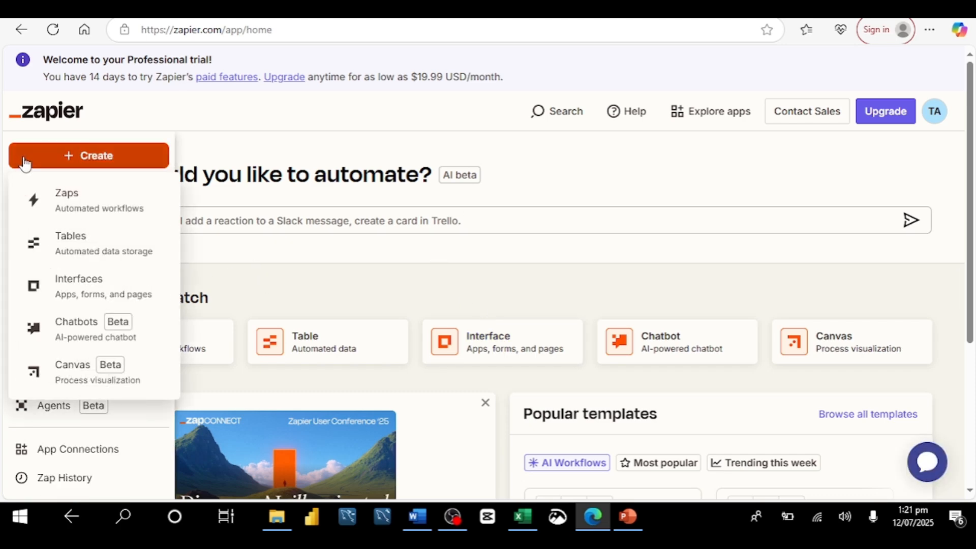
pyautogui.click(93, 210)
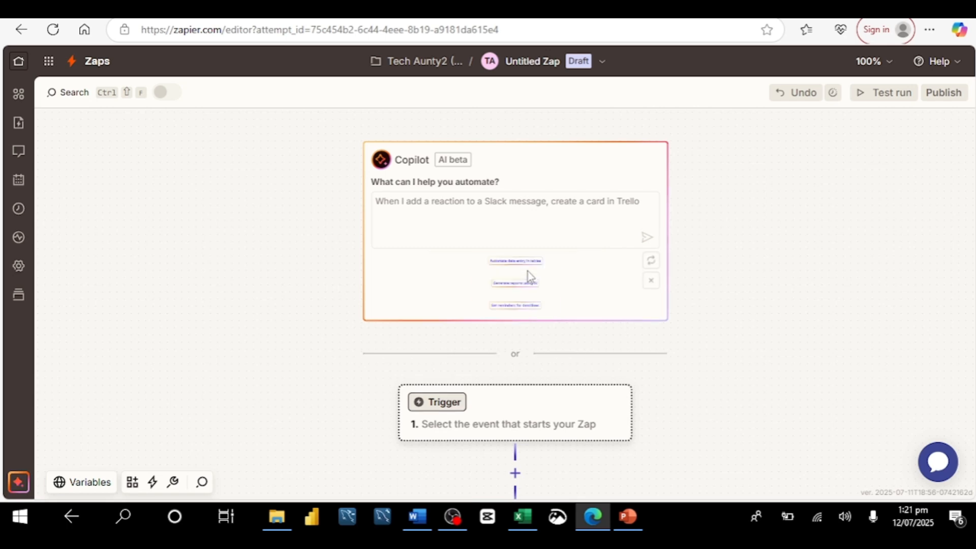
pyautogui.click(611, 213)
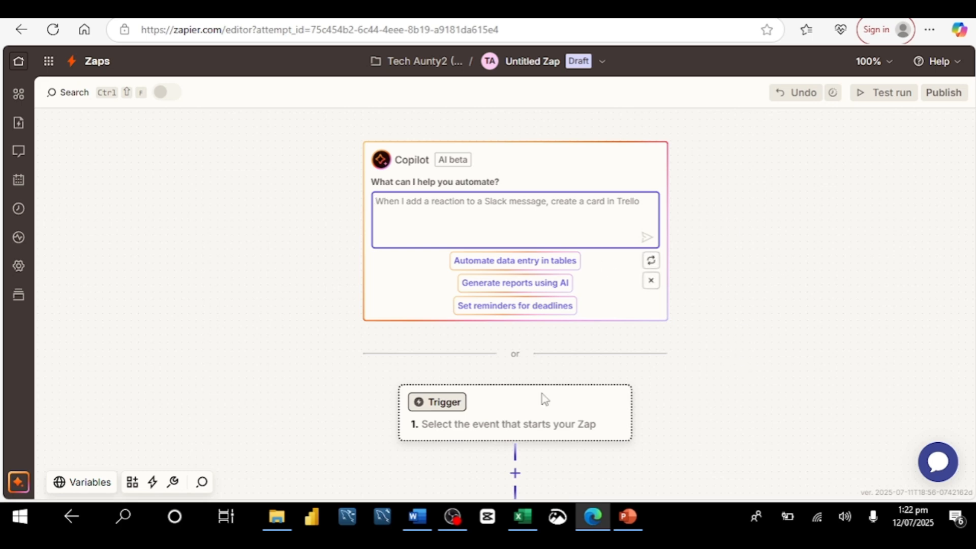
pyautogui.click(480, 420)
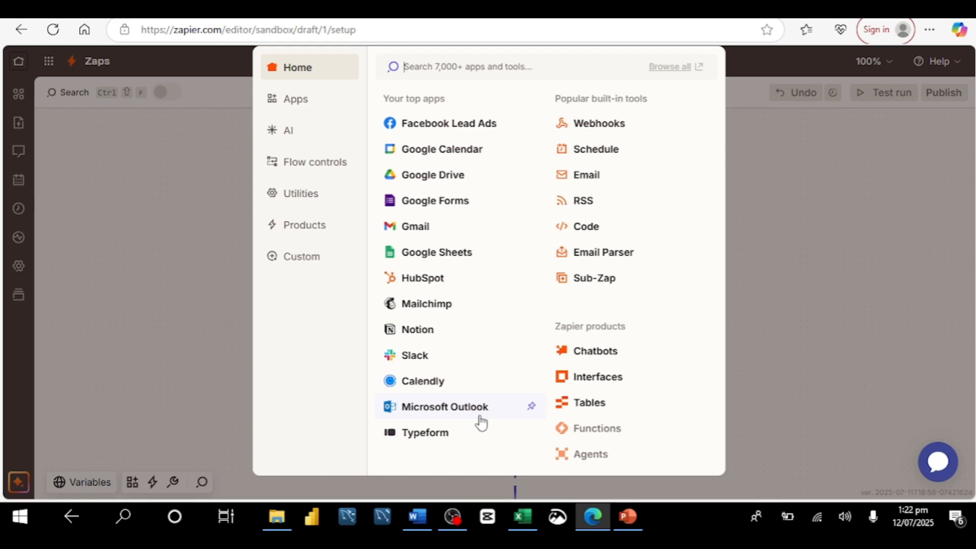
pyautogui.click(452, 260)
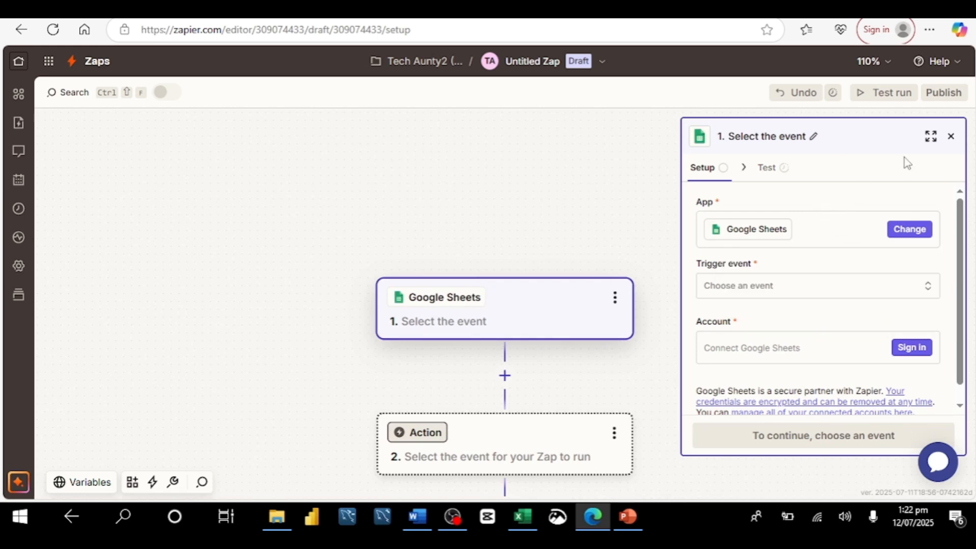
# Set the trigger event to New or Updated Spreadsheet Row.
pyautogui.click(928, 289)
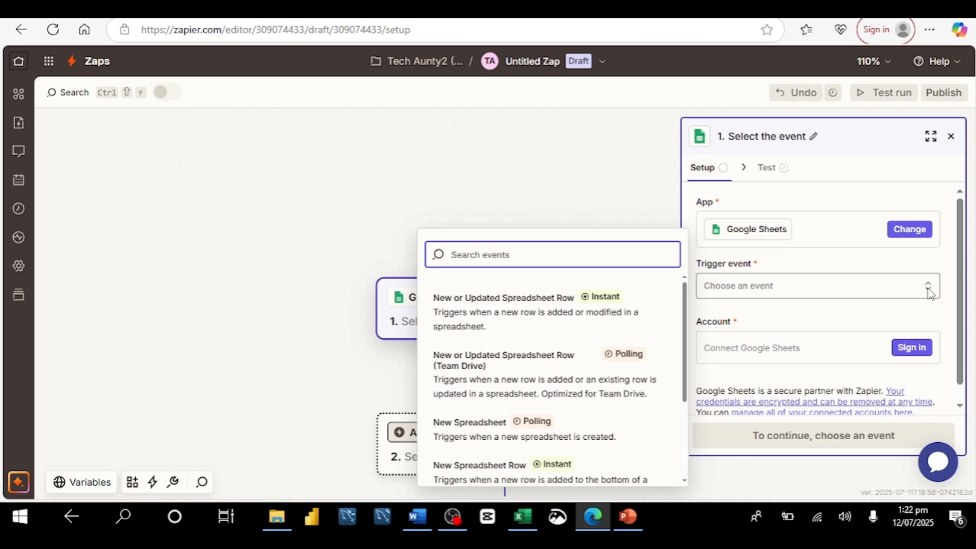
pyautogui.click(498, 311)
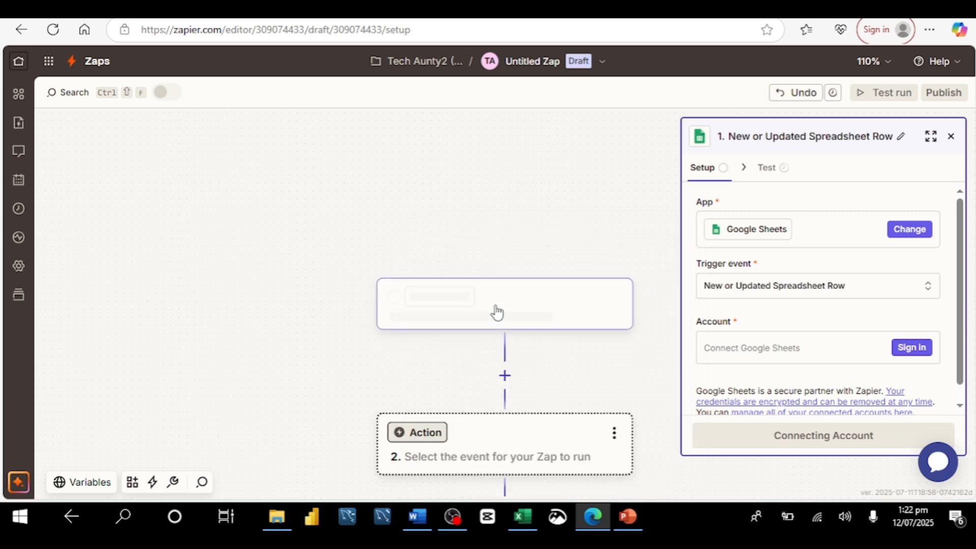
# Sign in and connect the form owner's Google account to the Google Sheets trigger, then continue.
pyautogui.click(885, 348)
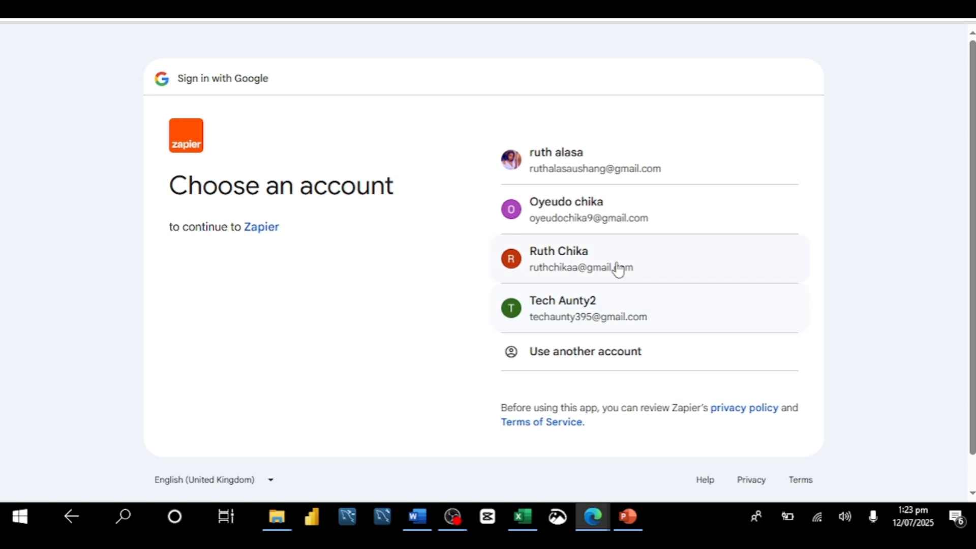
pyautogui.click(607, 305)
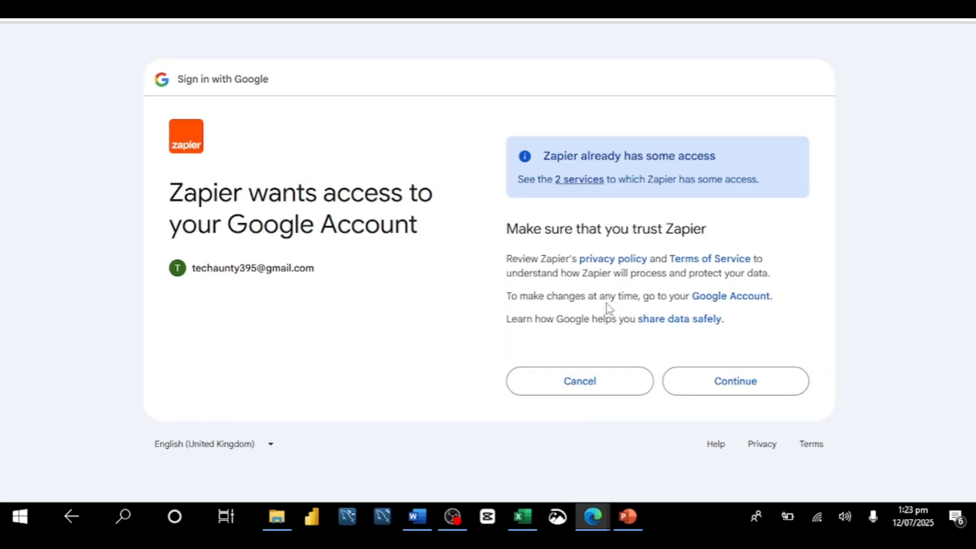
pyautogui.click(719, 385)
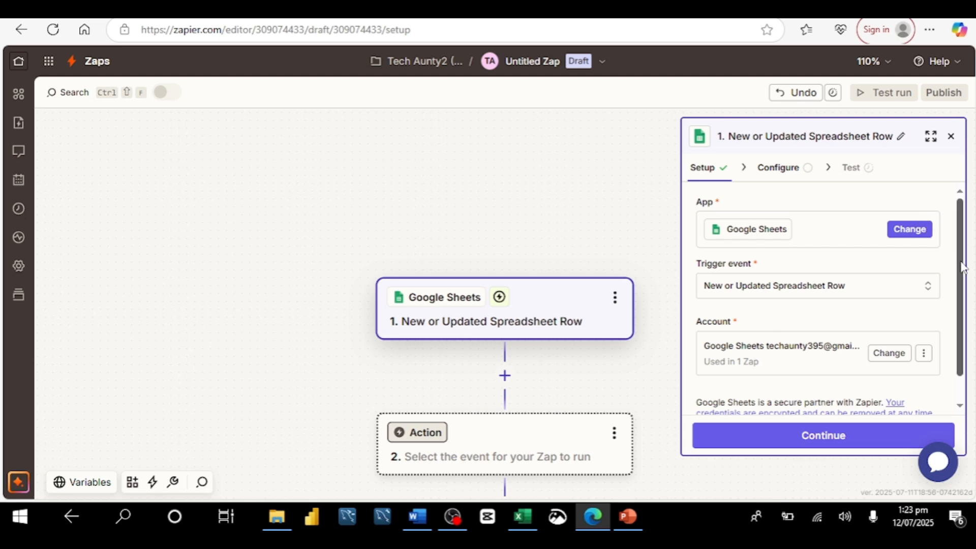
pyautogui.scroll(-2, 962, 267)
pyautogui.click(840, 437)
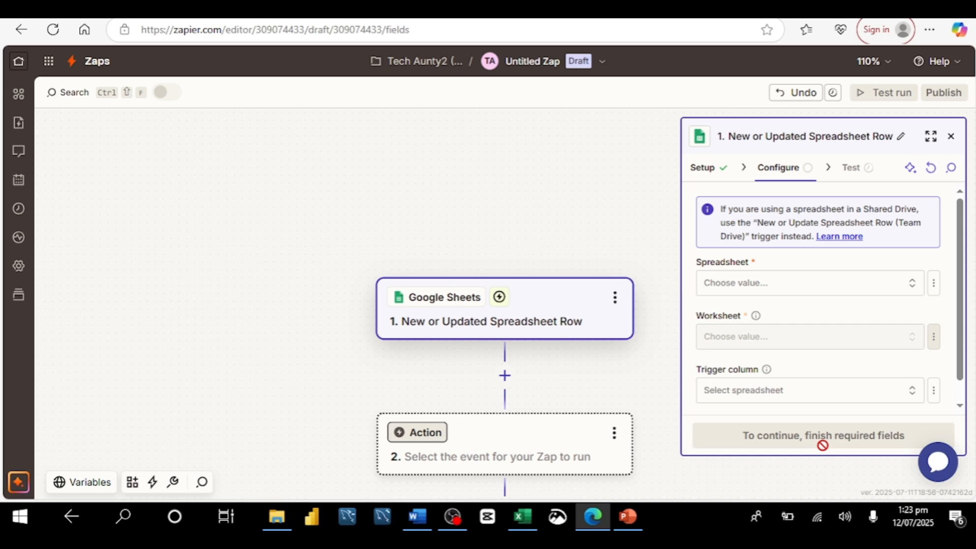
# Configure the trigger with spreadsheet Order Request(Responses) and worksheet Form responses 1, then continue.
pyautogui.click(913, 288)
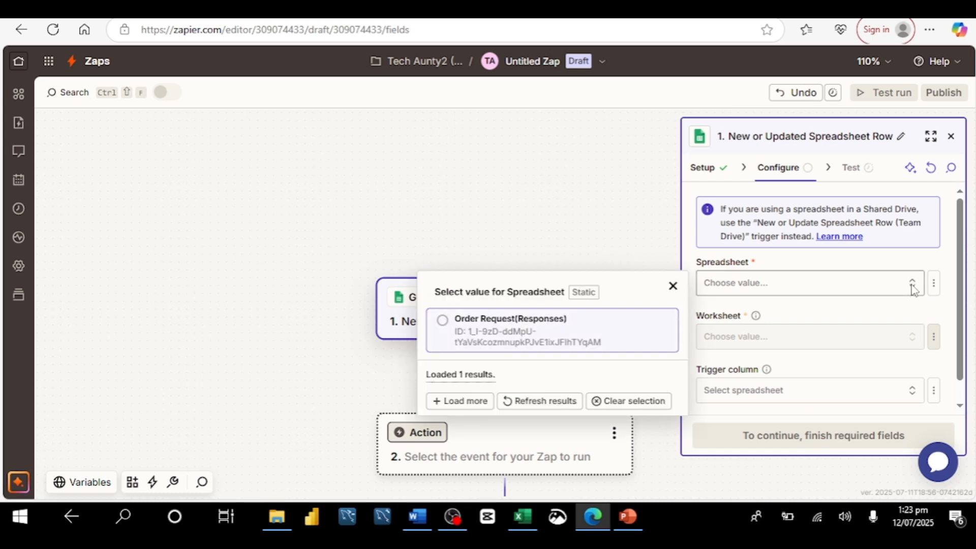
pyautogui.click(503, 335)
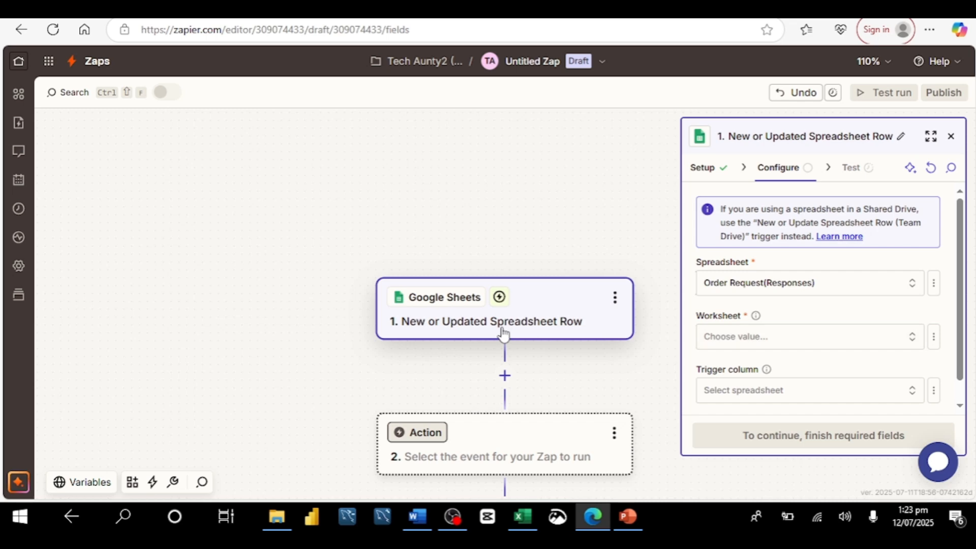
pyautogui.click(911, 338)
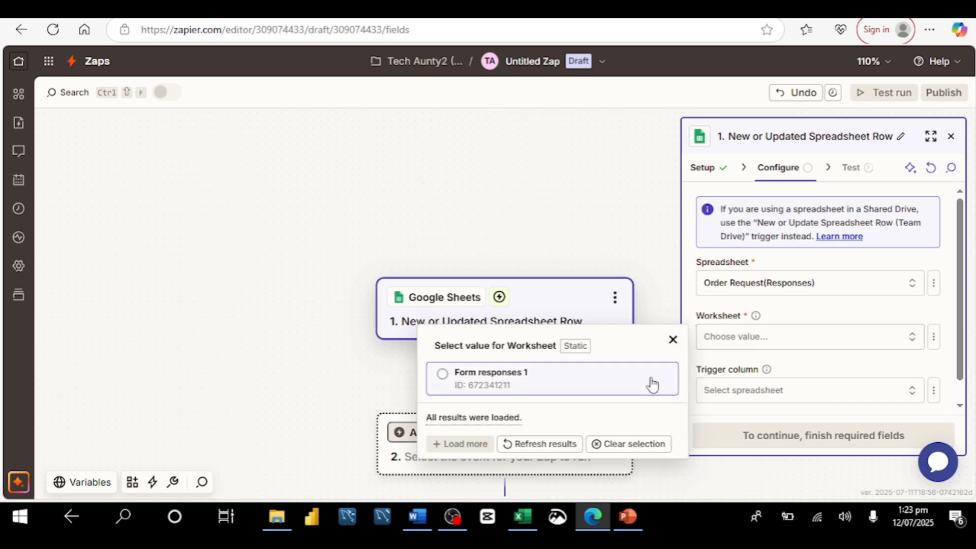
pyautogui.click(542, 385)
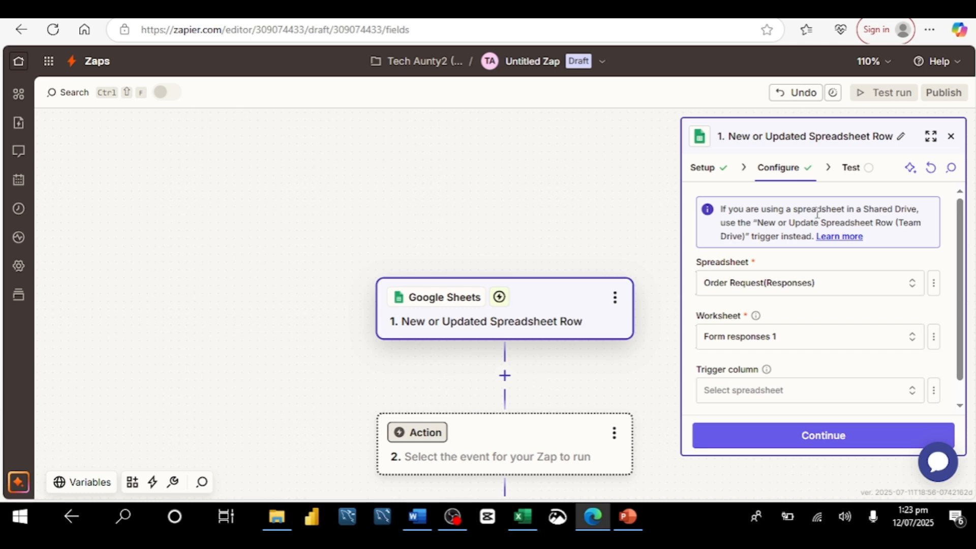
pyautogui.scroll(-2, 961, 349)
pyautogui.click(854, 447)
pyautogui.click(850, 439)
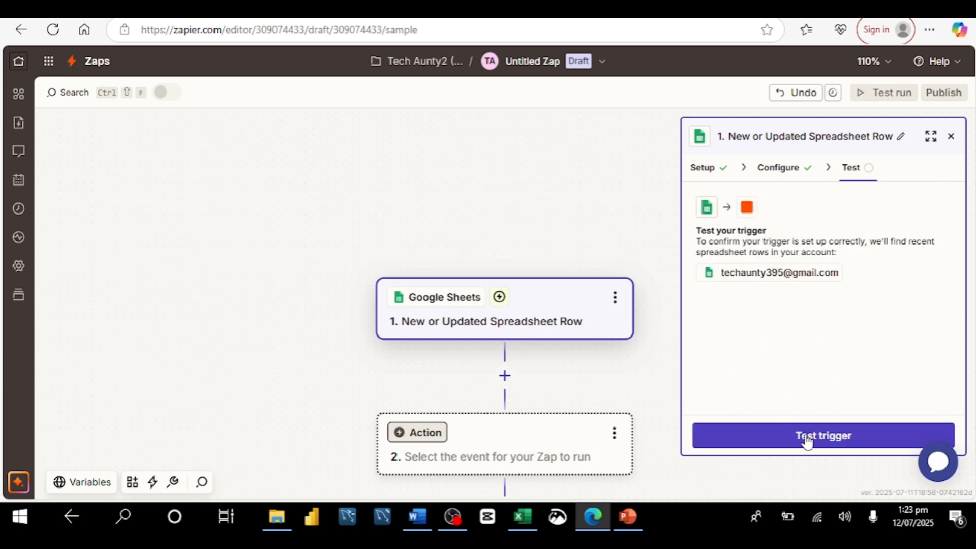
# Test the trigger and continue with the found spreadsheet record.
pyautogui.click(806, 438)
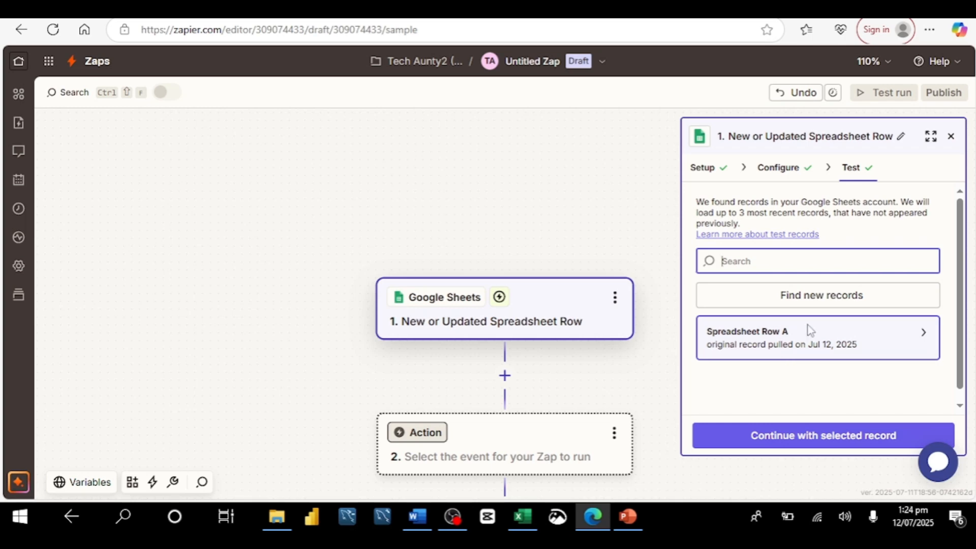
pyautogui.click(817, 444)
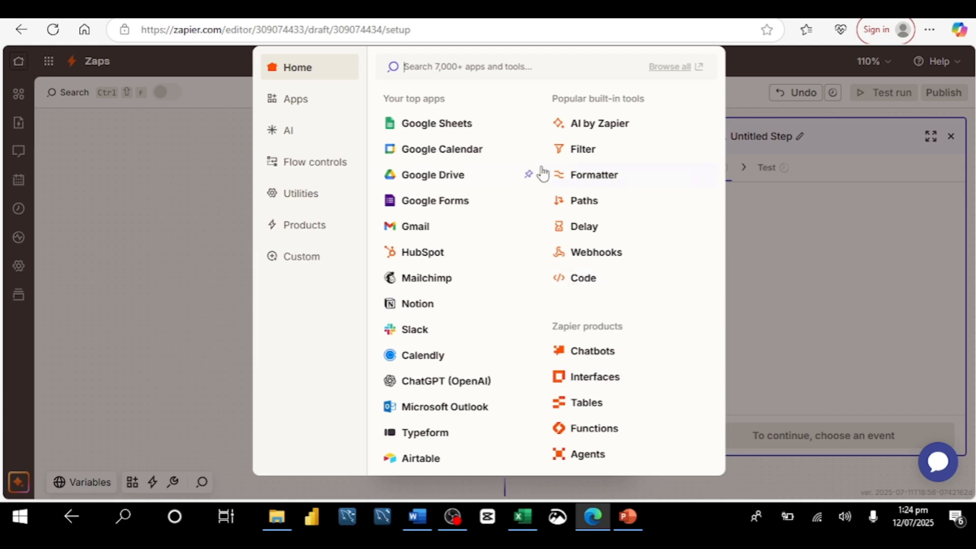
# Add a Gmail action step and set its action event to Send Email.
pyautogui.click(410, 228)
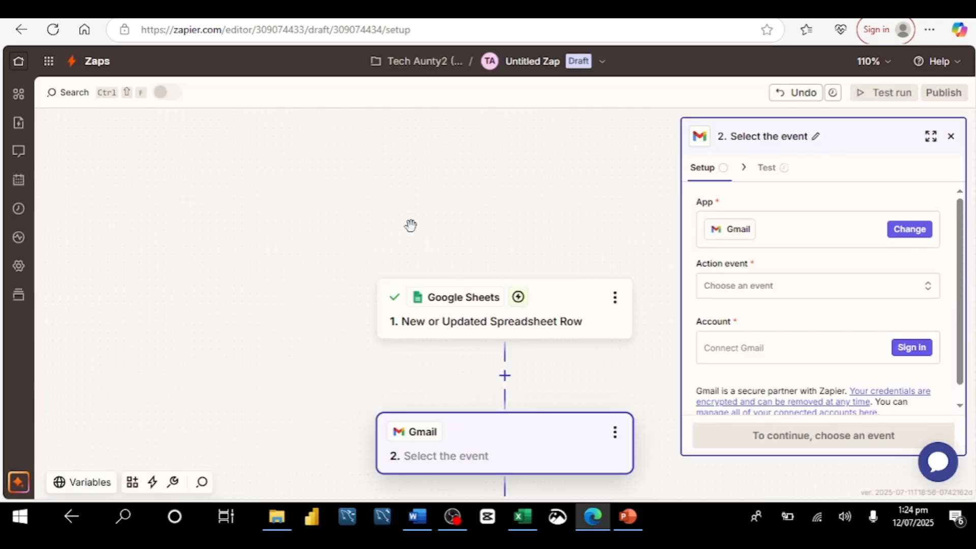
pyautogui.click(931, 291)
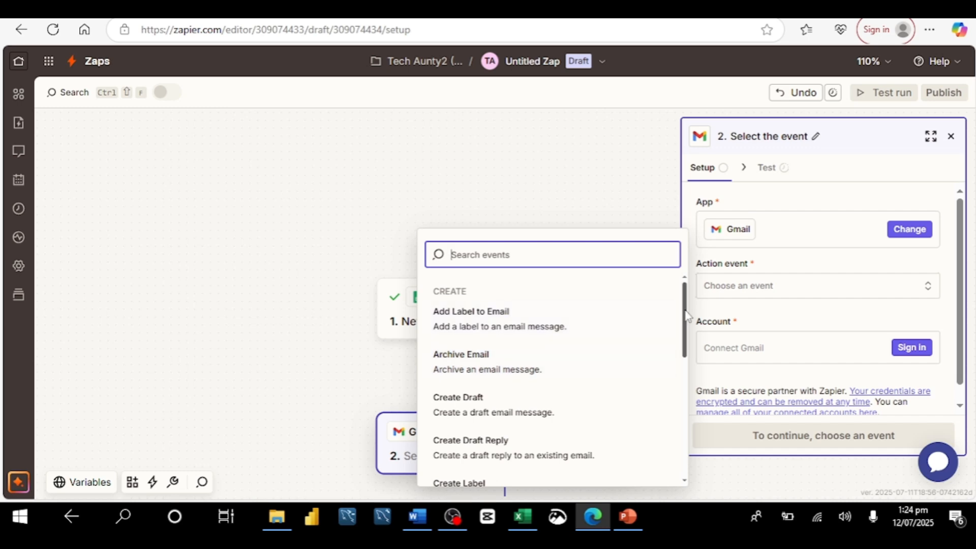
pyautogui.moveTo(688, 316); pyautogui.dragTo(676, 427)
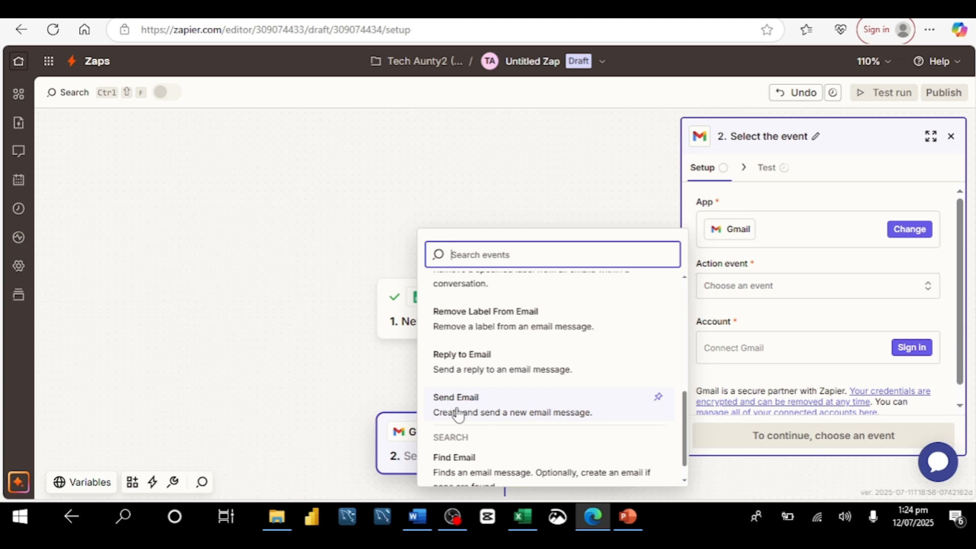
pyautogui.click(504, 413)
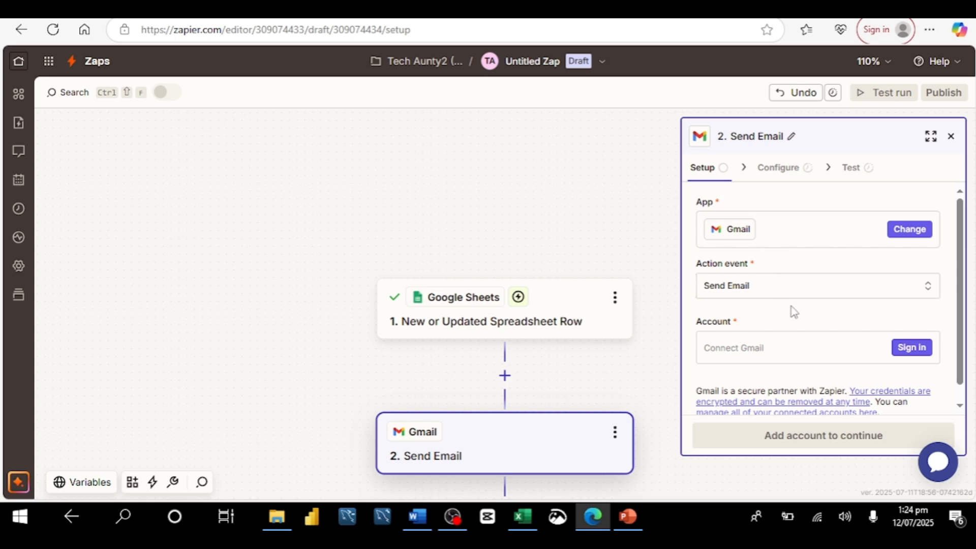
# Sign in with the Google account, grant Zapier all requested Gmail and contacts access, then continue to configuration.
pyautogui.click(910, 356)
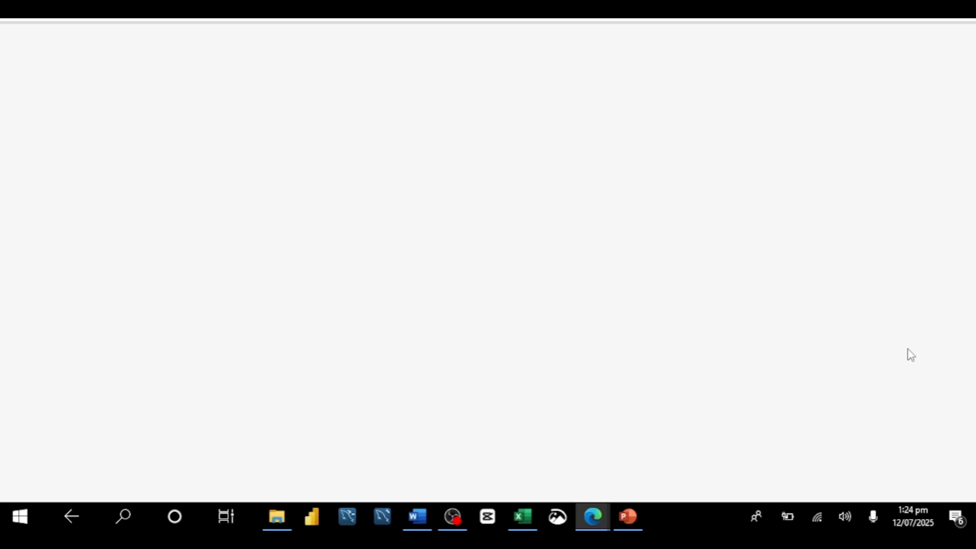
pyautogui.click(615, 320)
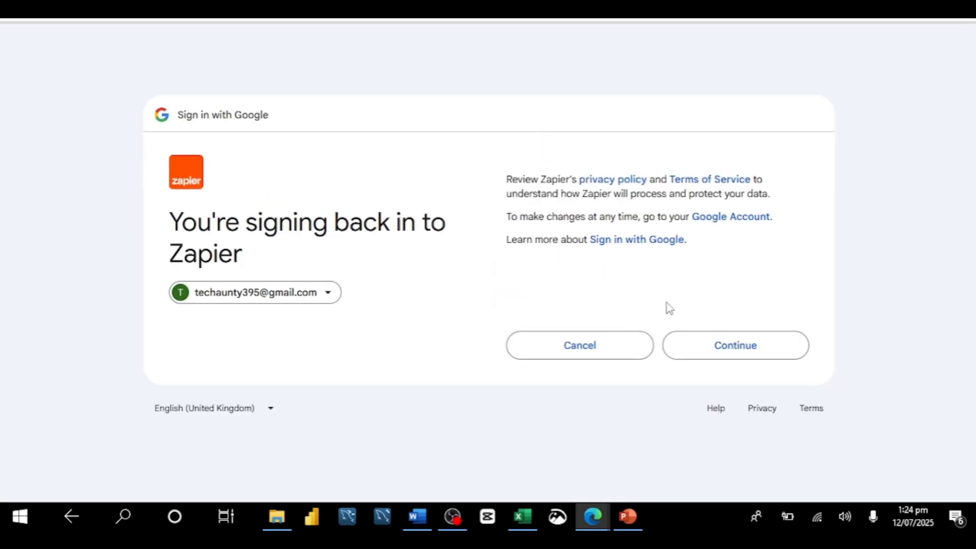
pyautogui.click(724, 354)
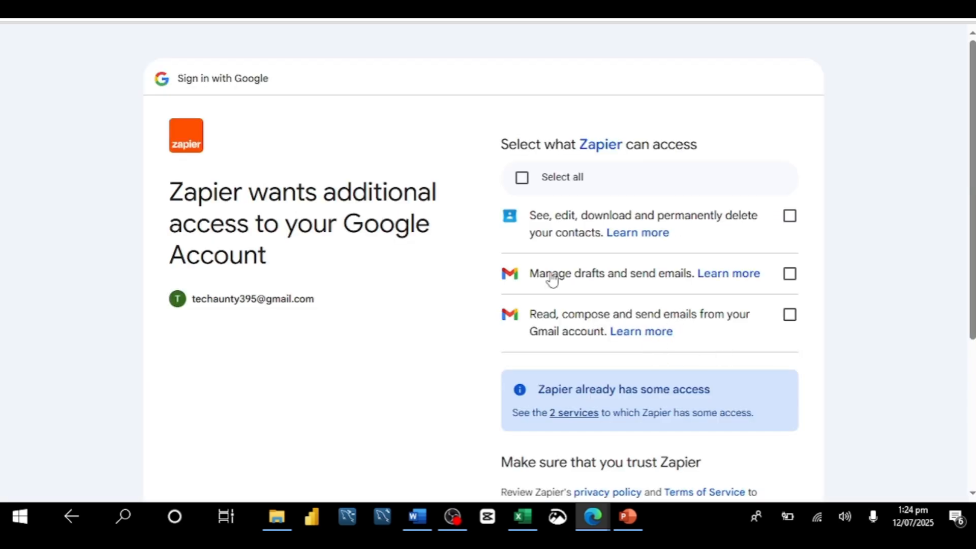
pyautogui.click(524, 181)
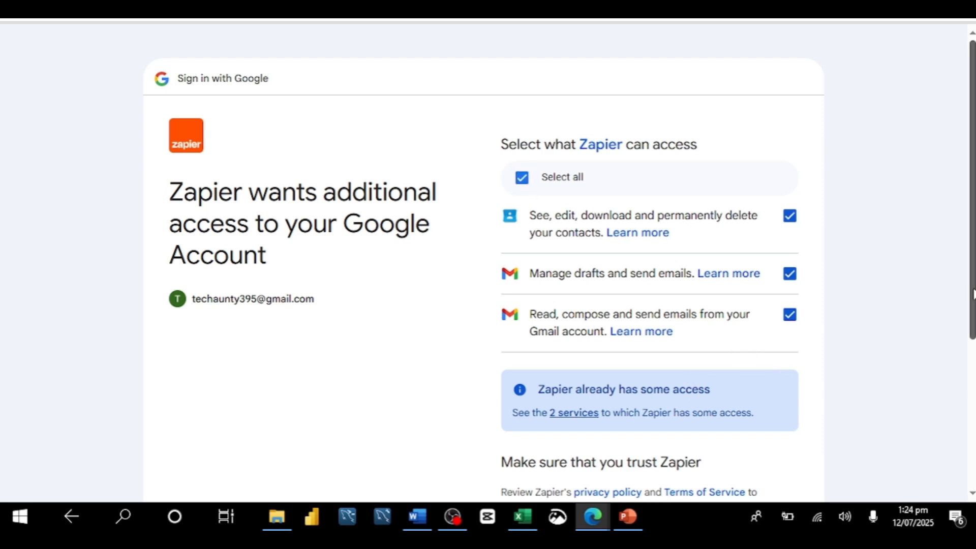
pyautogui.scroll(-4, 974, 294)
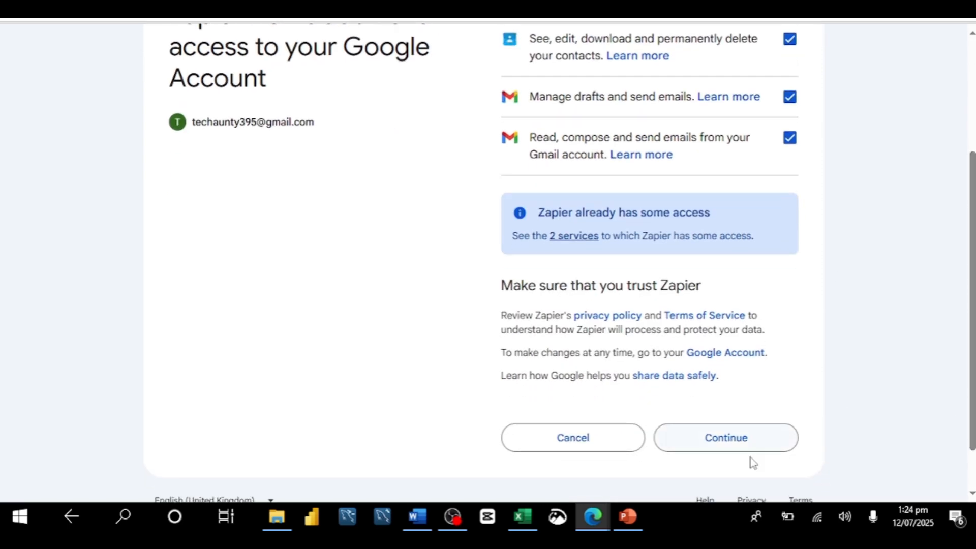
pyautogui.click(756, 439)
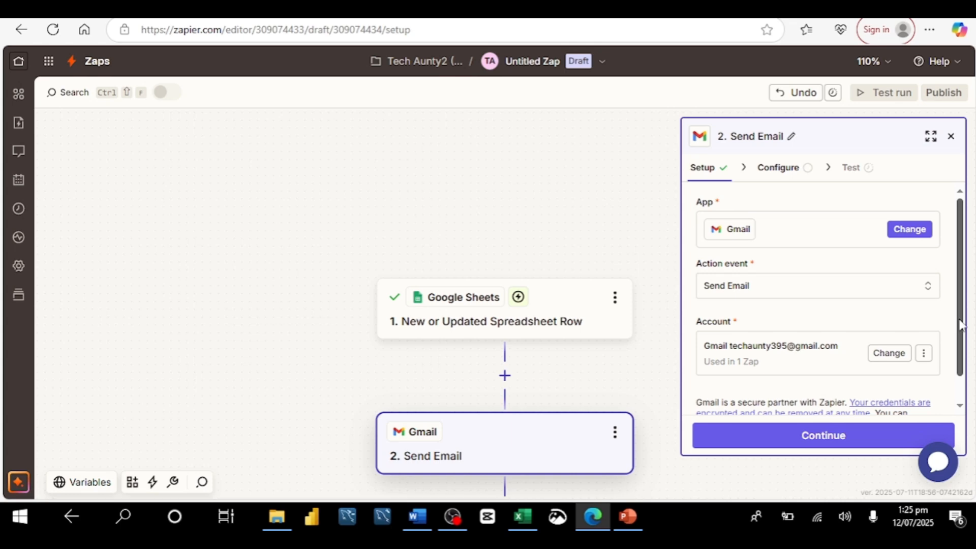
pyautogui.scroll(-1, 961, 325)
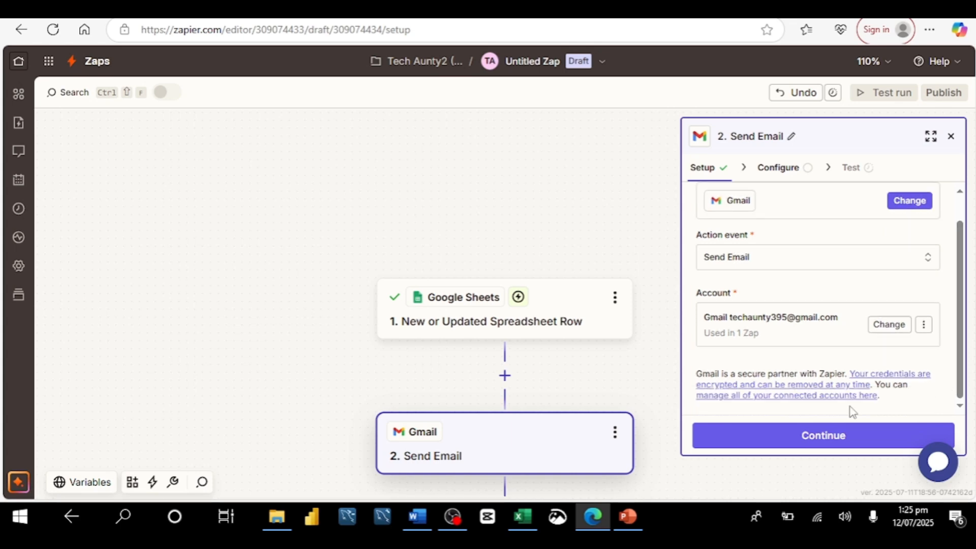
pyautogui.click(813, 444)
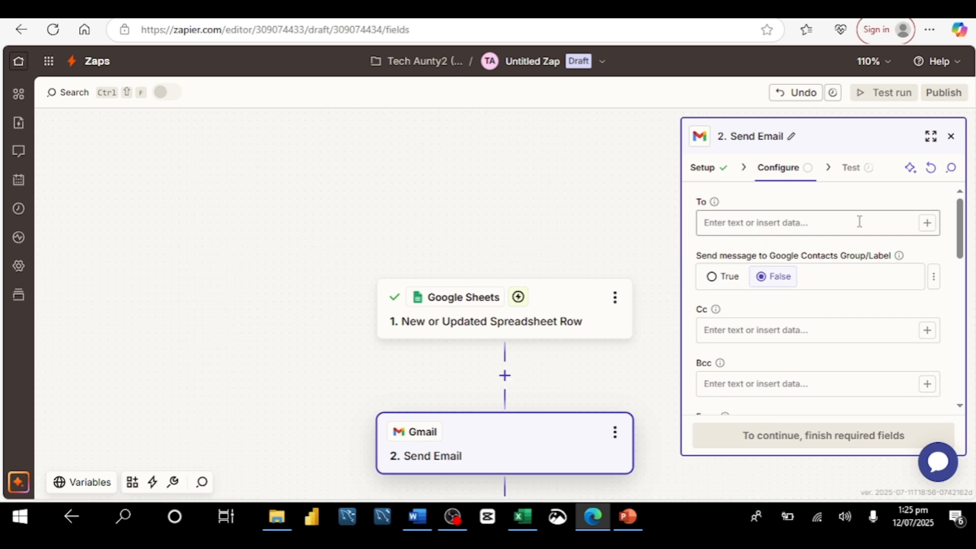
# Map the spreadsheet's Email address field into the To recipient field instead of the Name field.
pyautogui.click(927, 226)
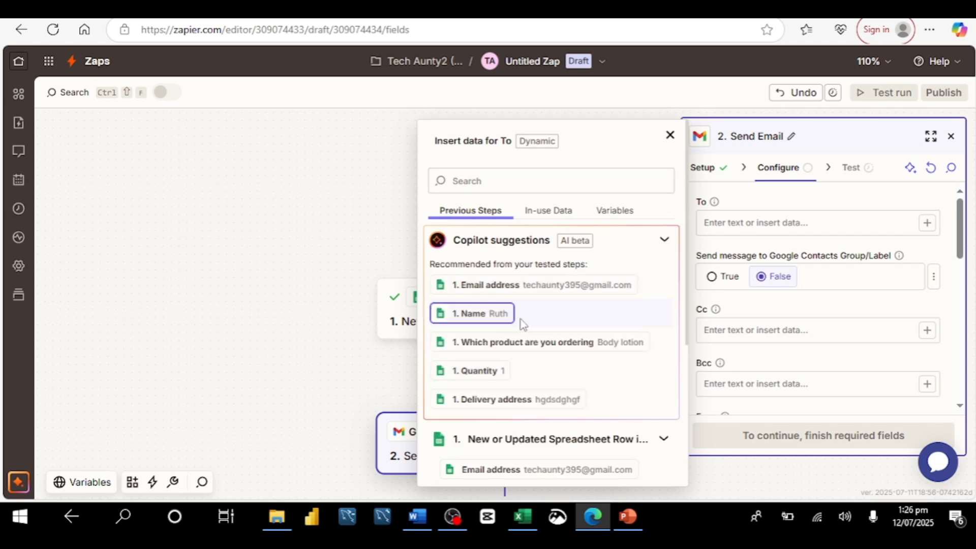
pyautogui.click(481, 319)
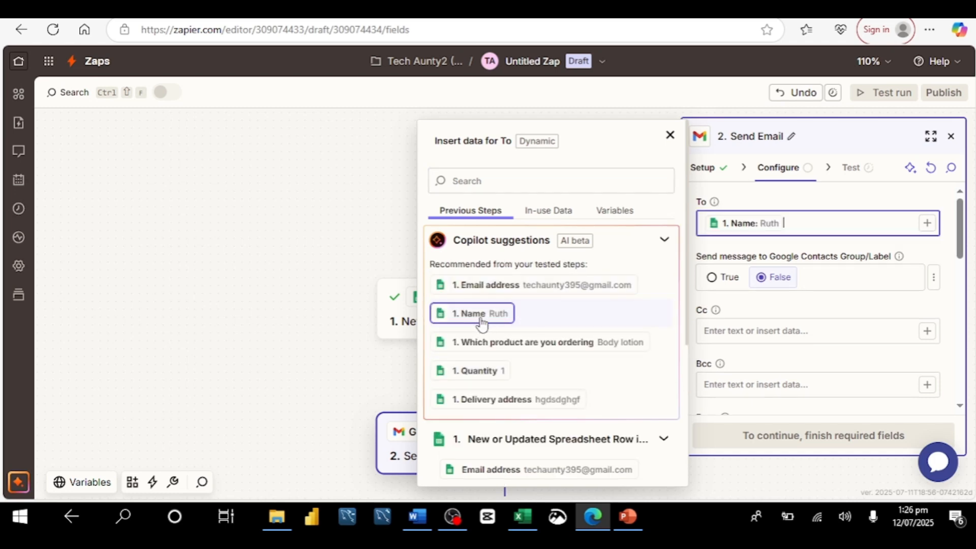
pyautogui.click(963, 239)
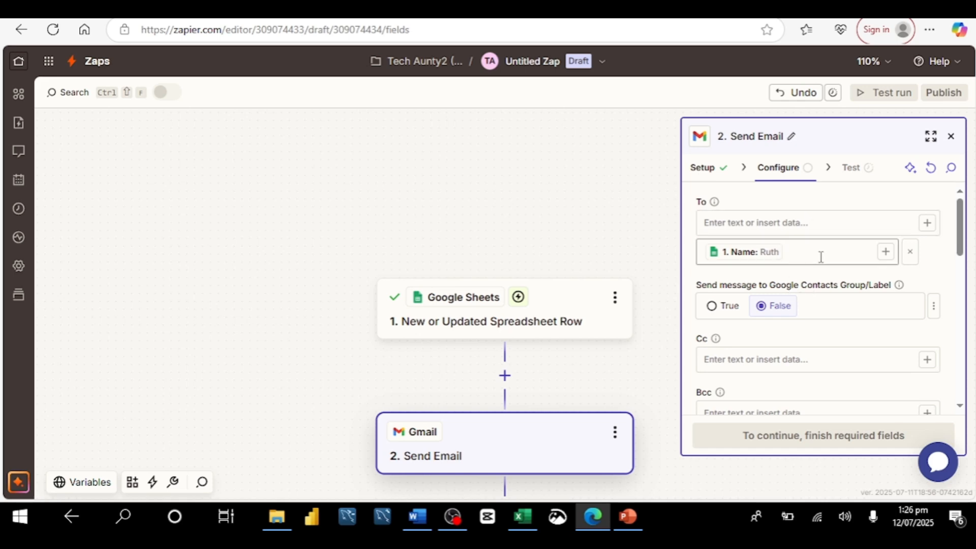
pyautogui.click(886, 253)
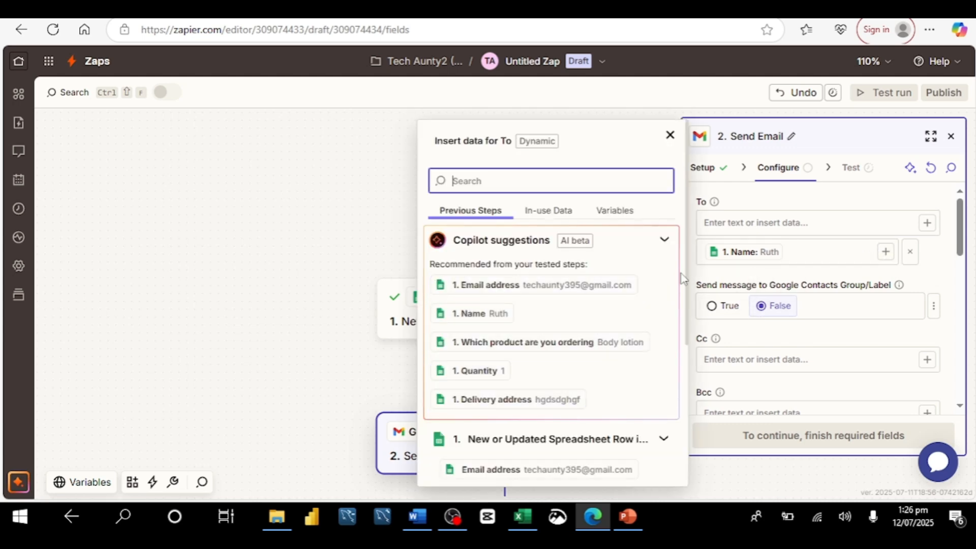
pyautogui.click(486, 290)
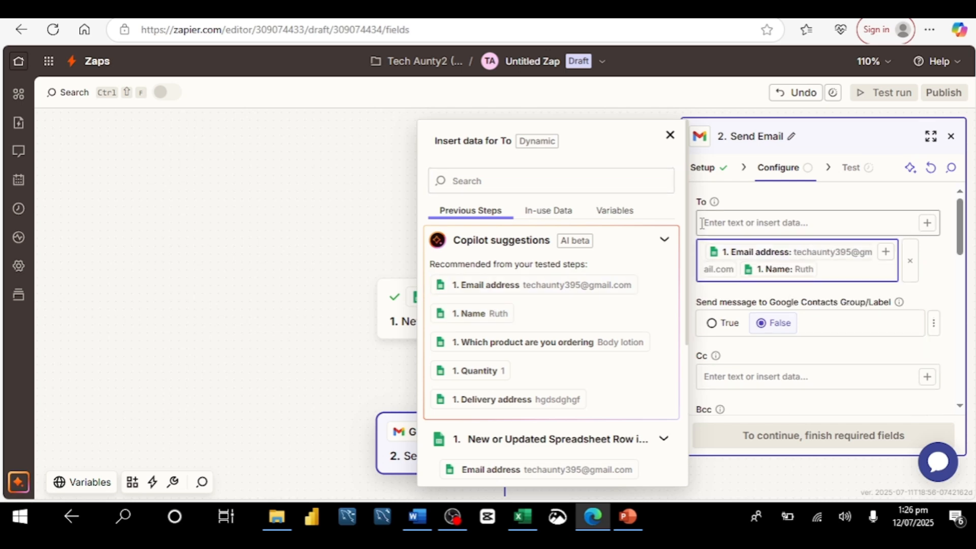
pyautogui.click(803, 271)
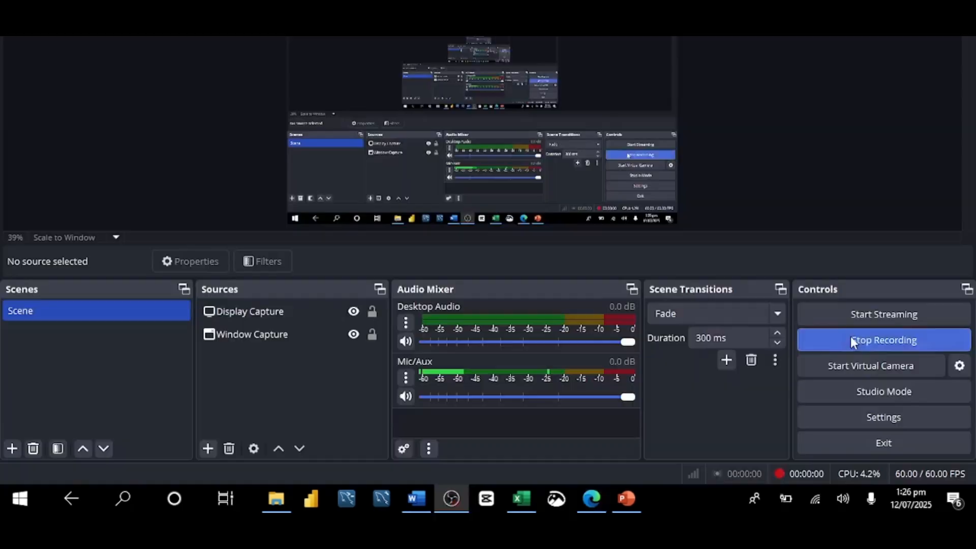
pyautogui.moveTo(589, 501)
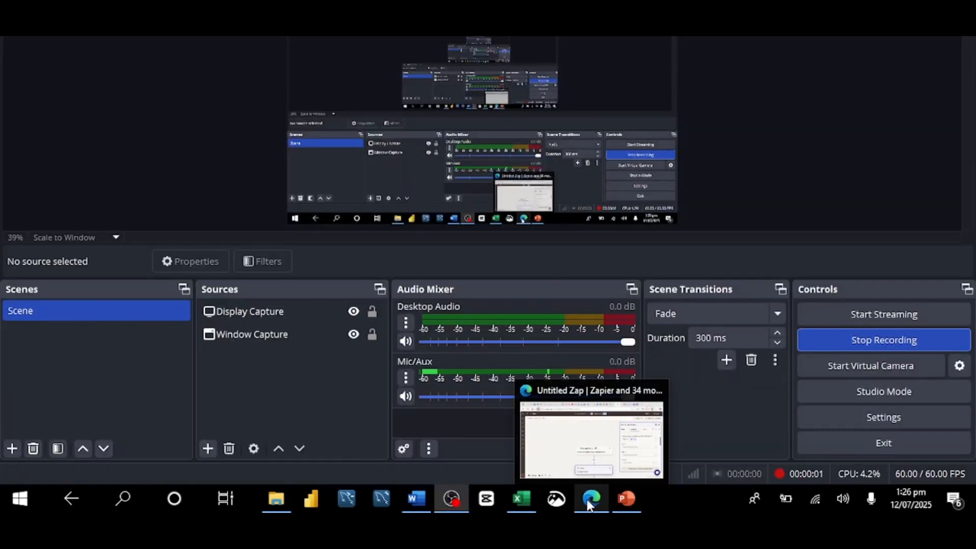
pyautogui.click(588, 473)
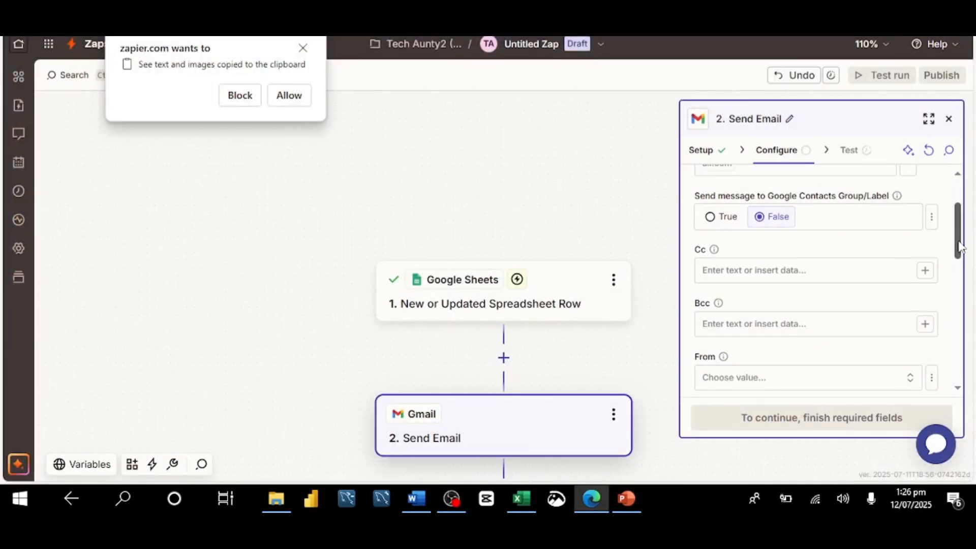
# Set the email subject to "Order & payment recieved".
pyautogui.scroll(3, 959, 249)
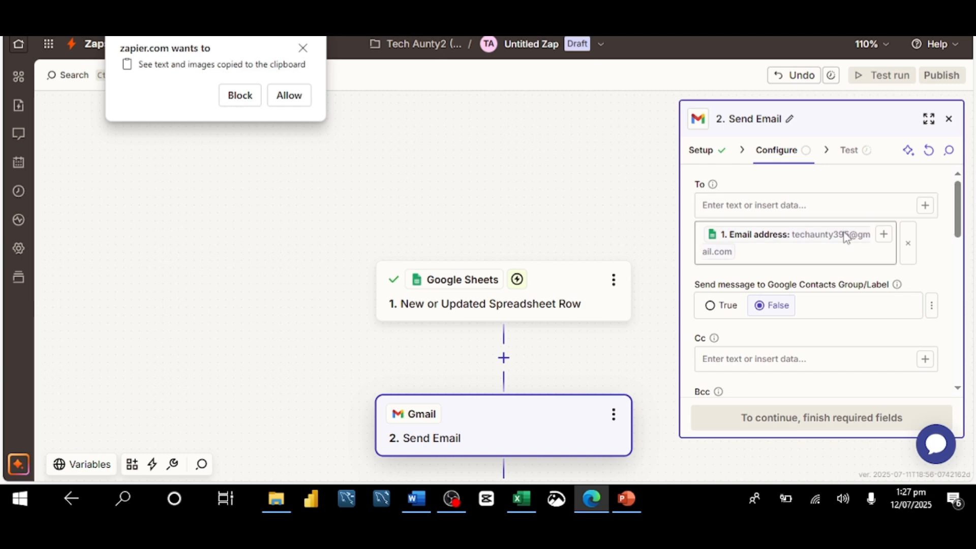
pyautogui.click(925, 206)
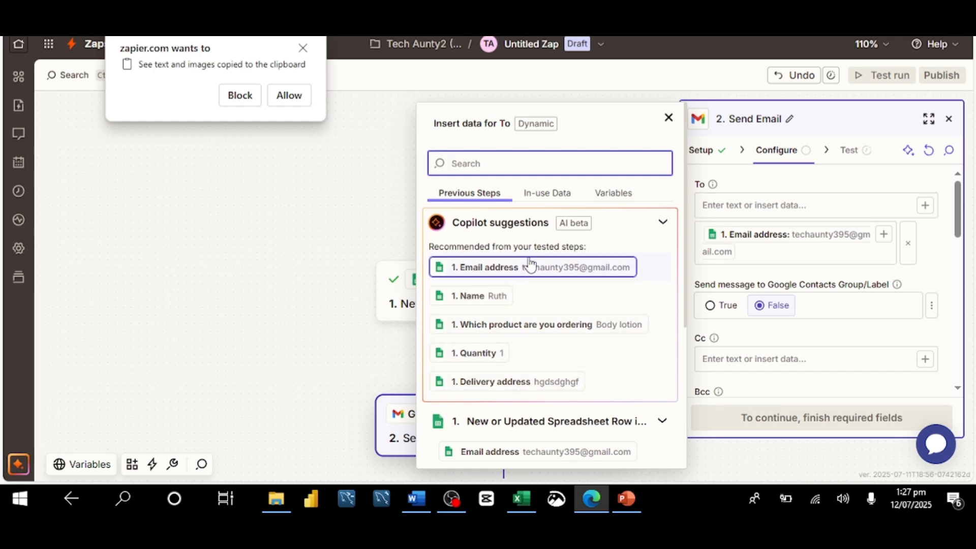
pyautogui.click(843, 210)
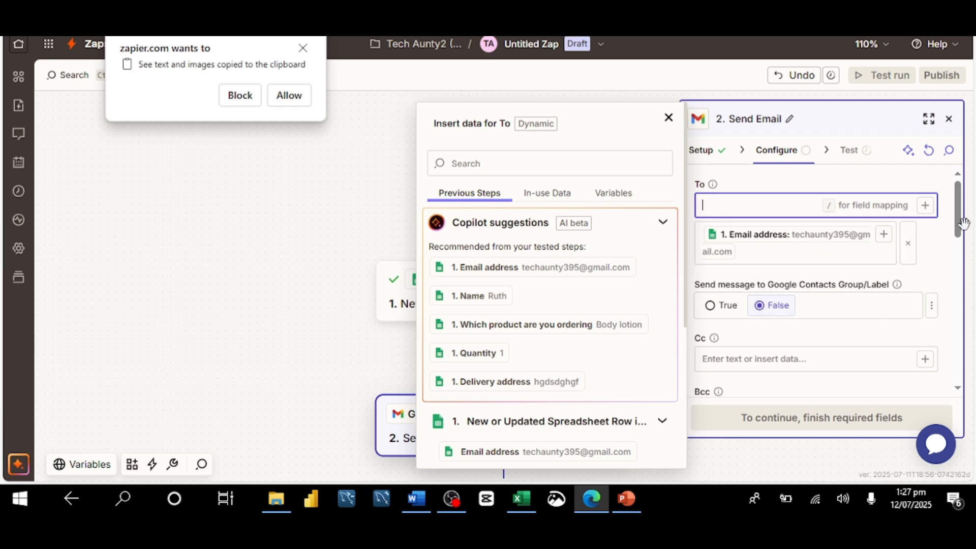
pyautogui.click(960, 234)
pyautogui.scroll(-2, 809, 275)
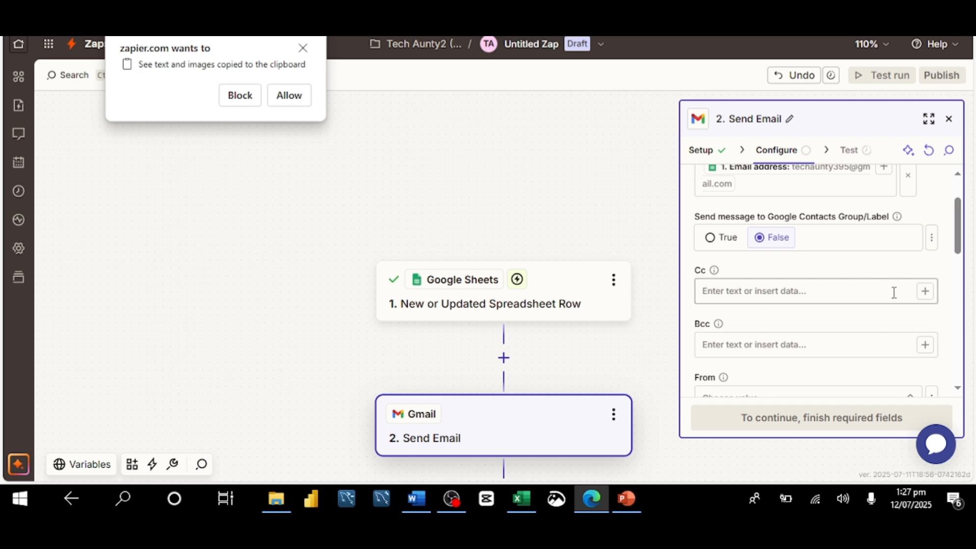
pyautogui.moveTo(960, 251); pyautogui.dragTo(959, 288)
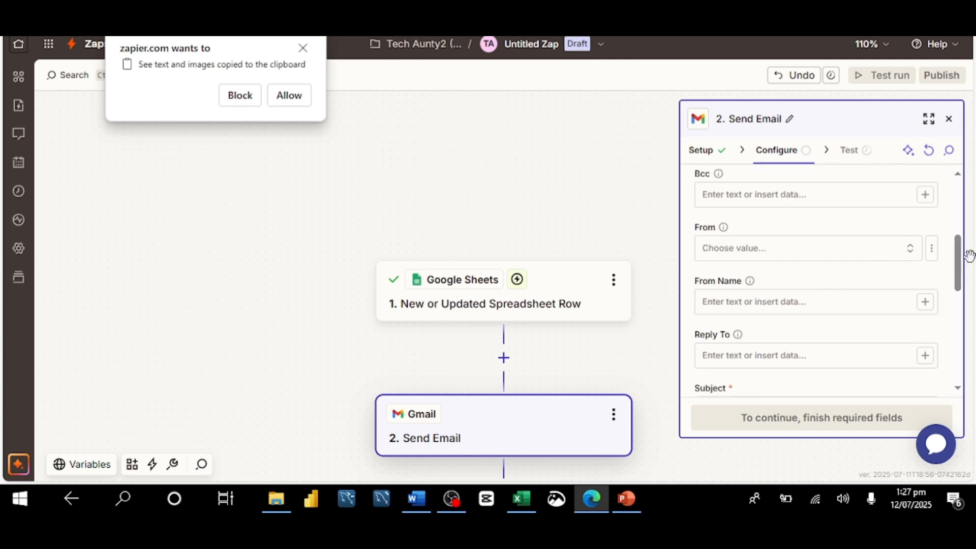
pyautogui.moveTo(959, 266); pyautogui.dragTo(959, 282)
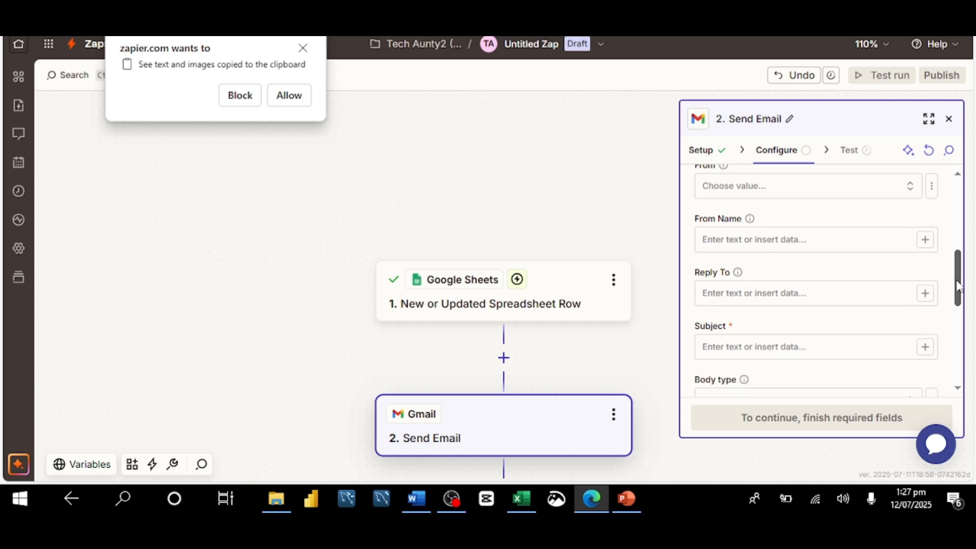
pyautogui.click(825, 346)
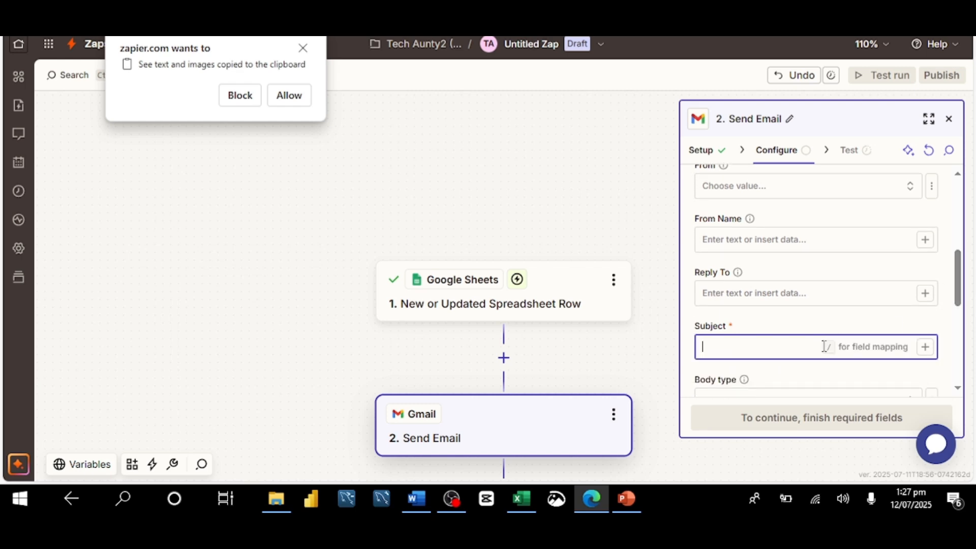
pyautogui.write('Order Re')
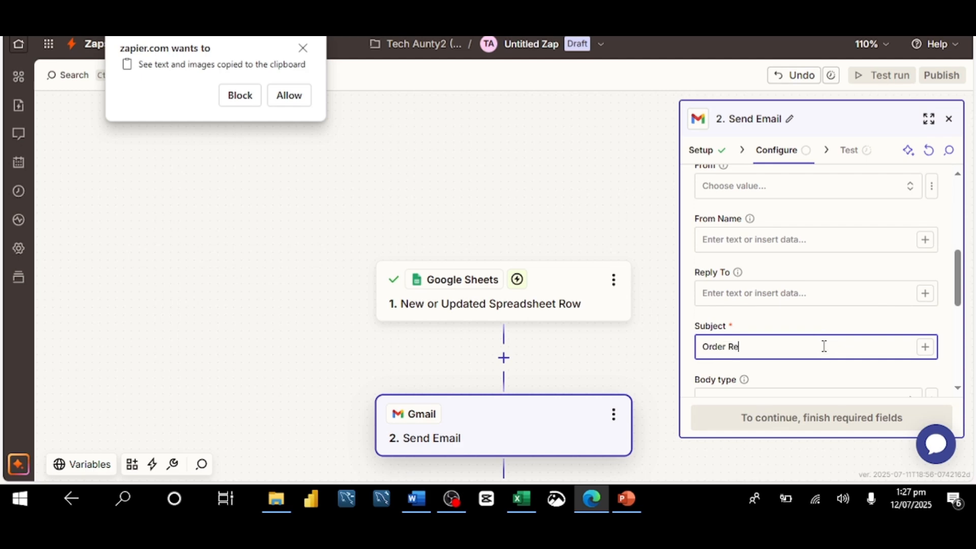
pyautogui.write('c')
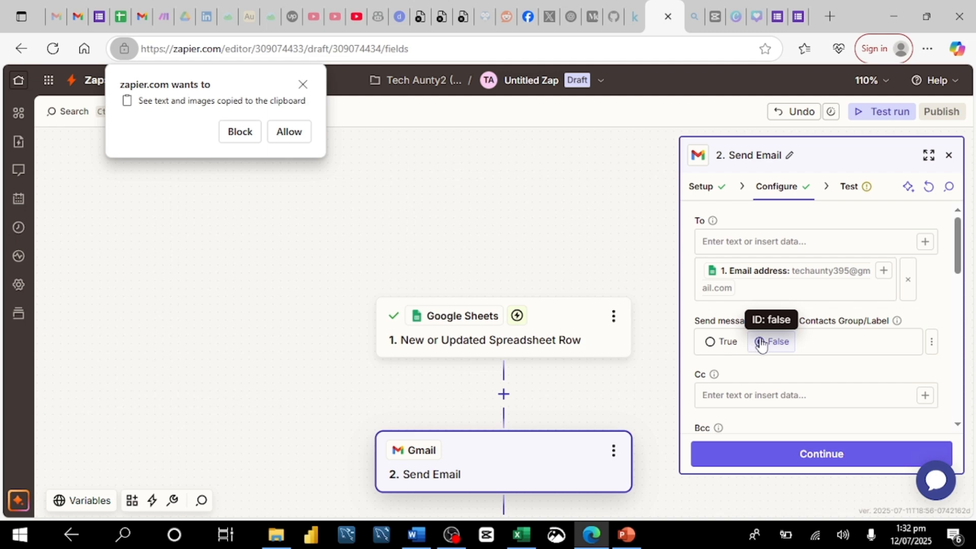
# Finish the plain email body as "Thank you for patronizing us." and continue to the test stage.
pyautogui.moveTo(959, 261); pyautogui.dragTo(949, 353)
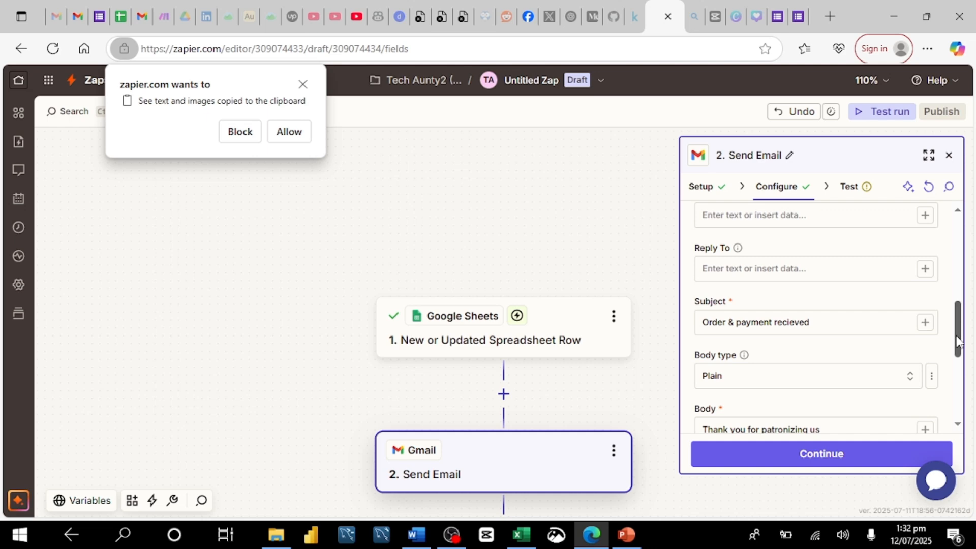
pyautogui.scroll(-2, 958, 342)
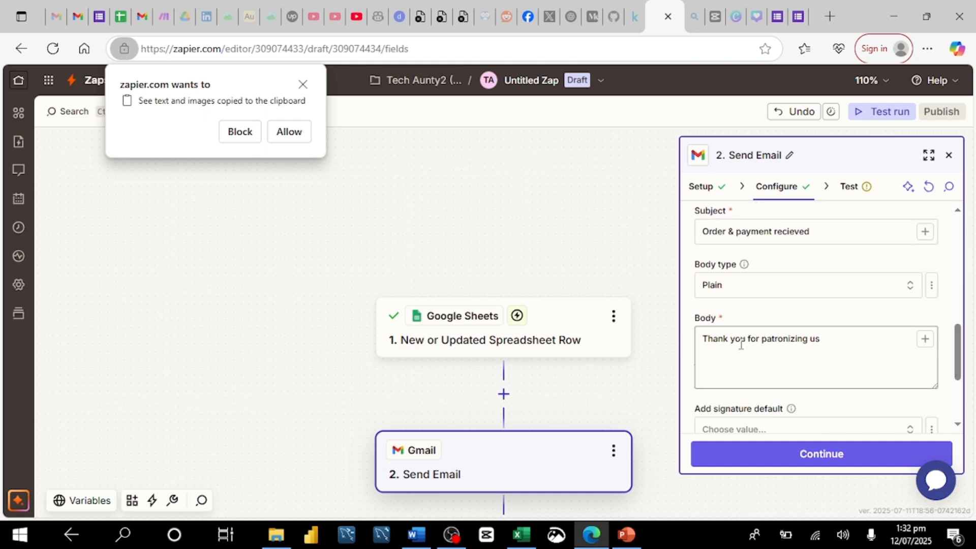
pyautogui.click(832, 340)
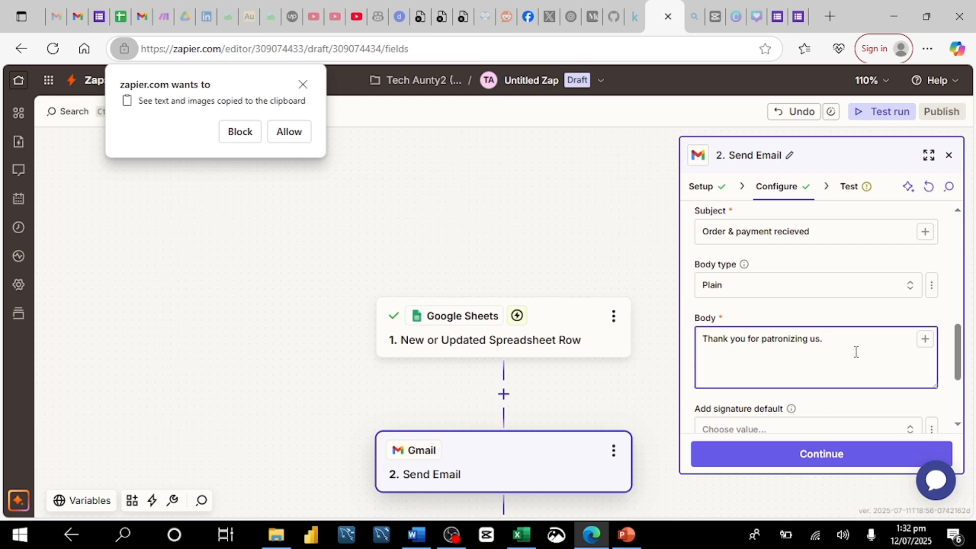
pyautogui.moveTo(959, 360); pyautogui.dragTo(959, 381)
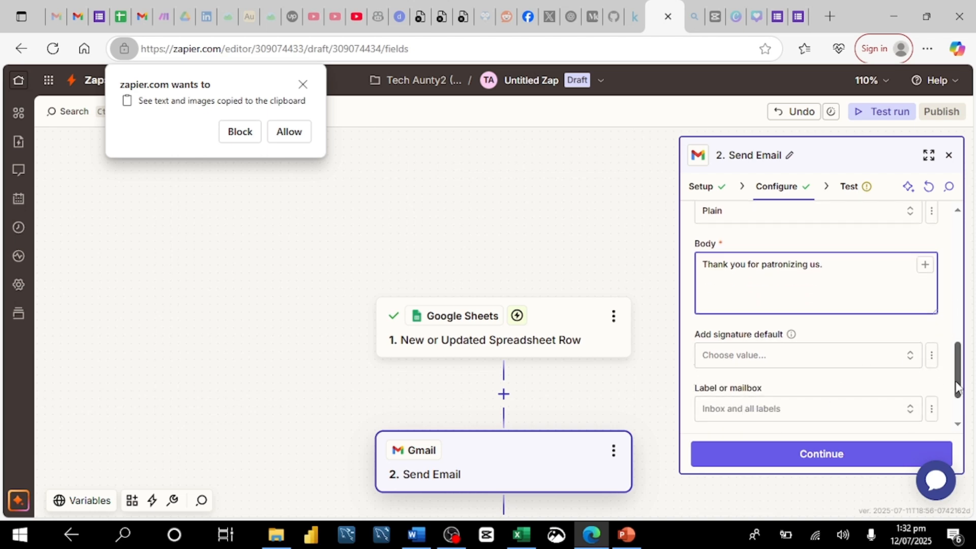
pyautogui.scroll(-2, 958, 389)
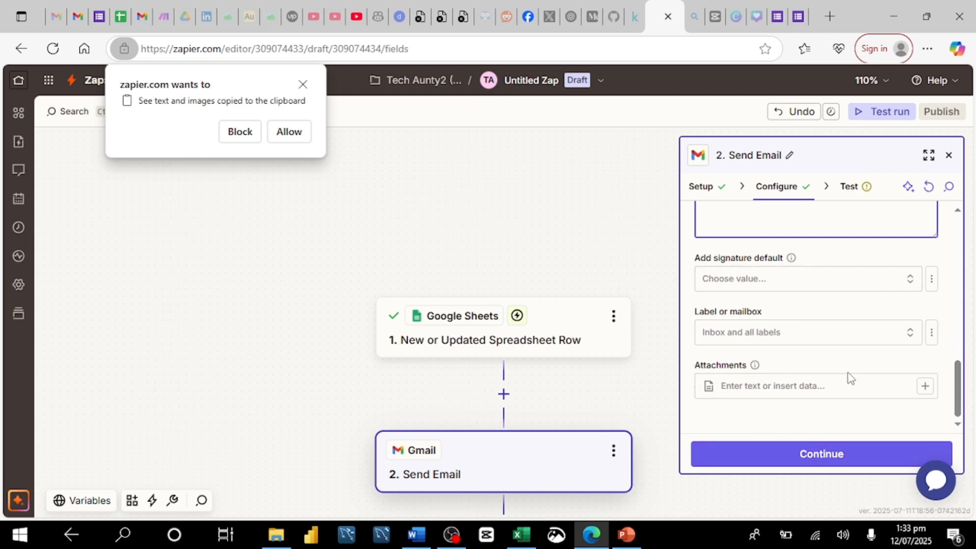
pyautogui.click(848, 460)
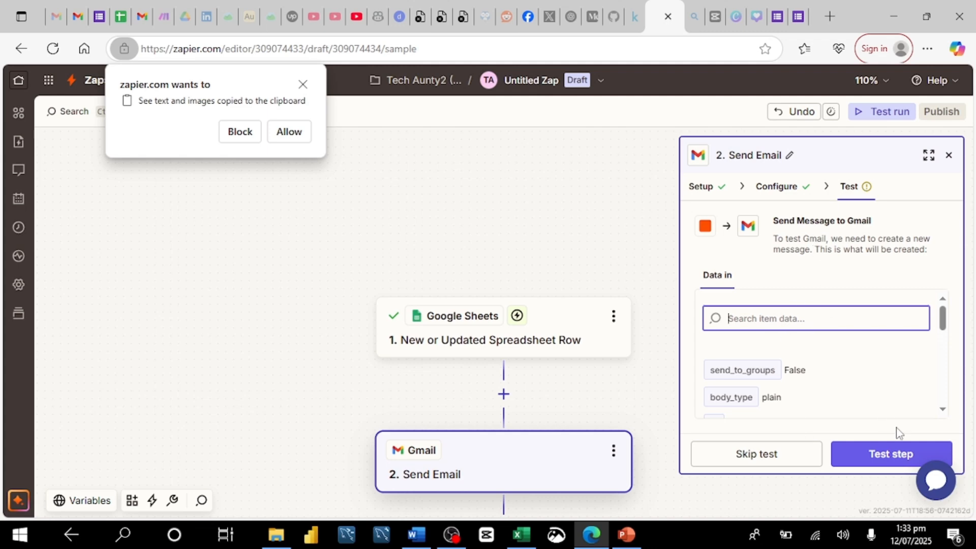
# Run the Send Email step test, then refresh the Gmail inbox and open the received test email.
pyautogui.click(872, 466)
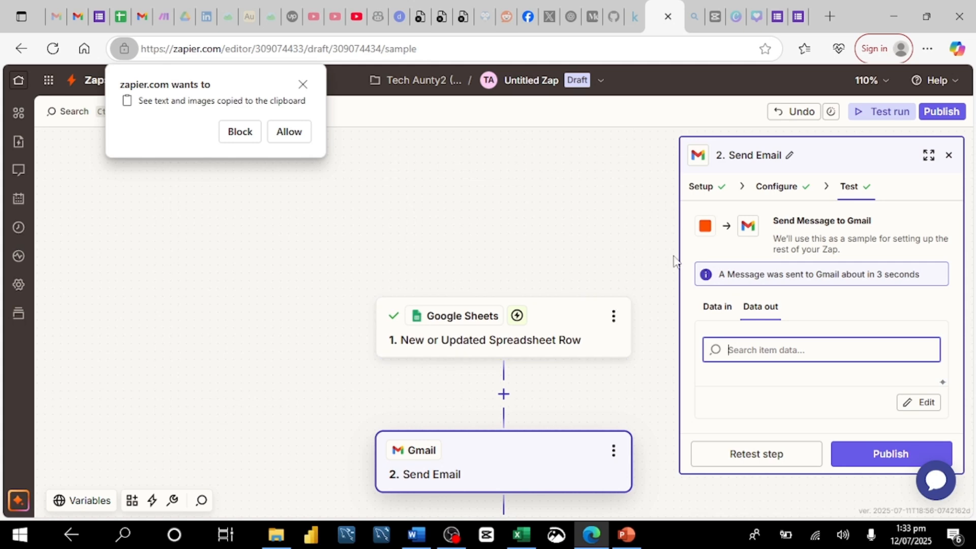
pyautogui.click(78, 20)
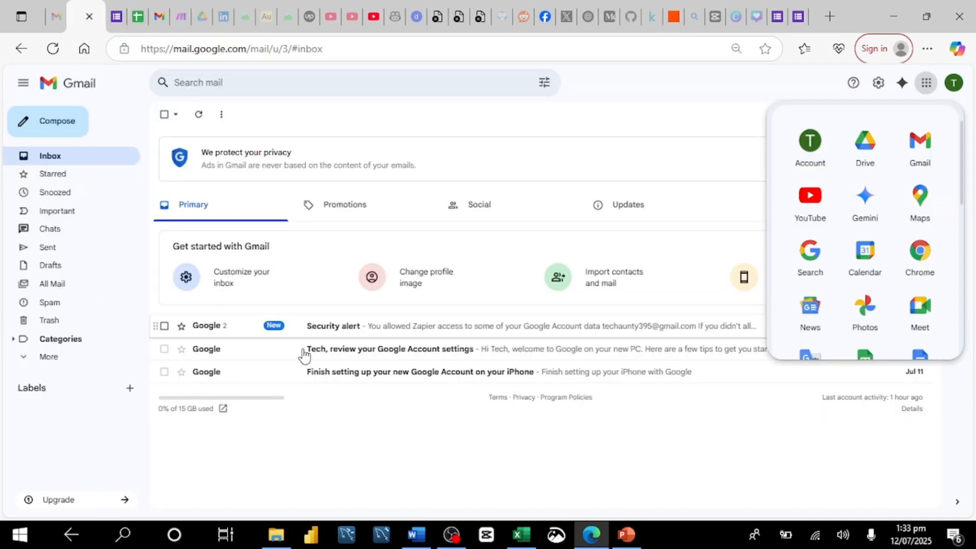
pyautogui.click(199, 117)
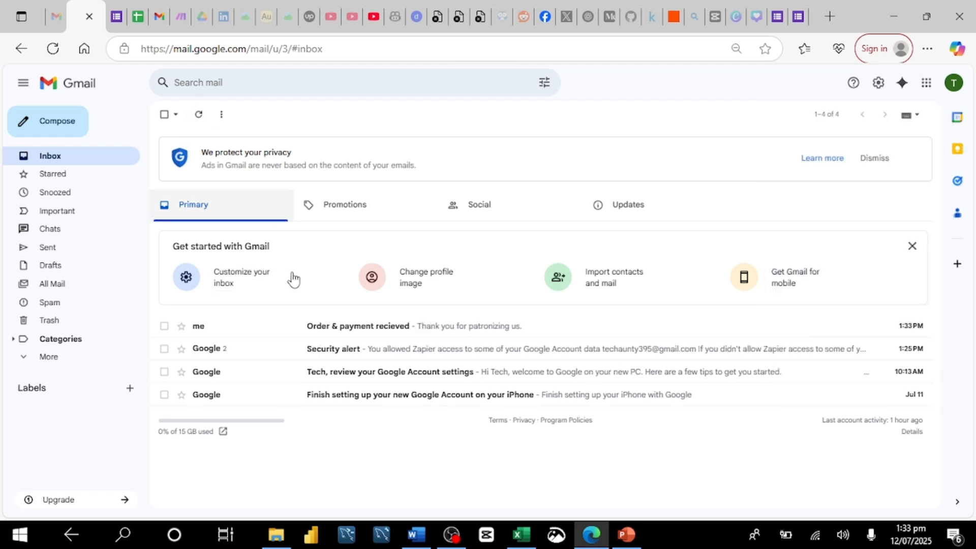
pyautogui.click(341, 335)
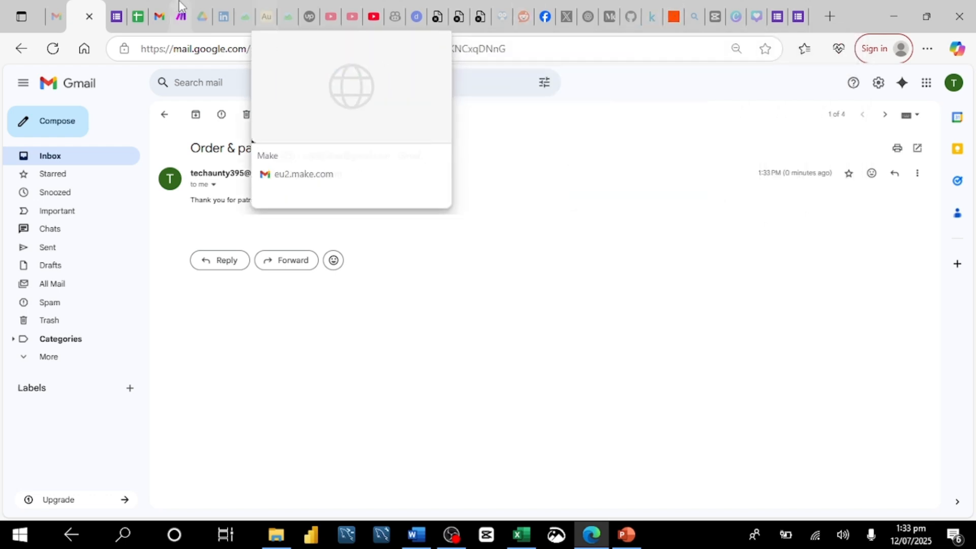
# Review the Order Request responses sheet and the form's responses summary, then return to the Zap editor.
pyautogui.click(927, 87)
pyautogui.moveTo(962, 172); pyautogui.dragTo(965, 284)
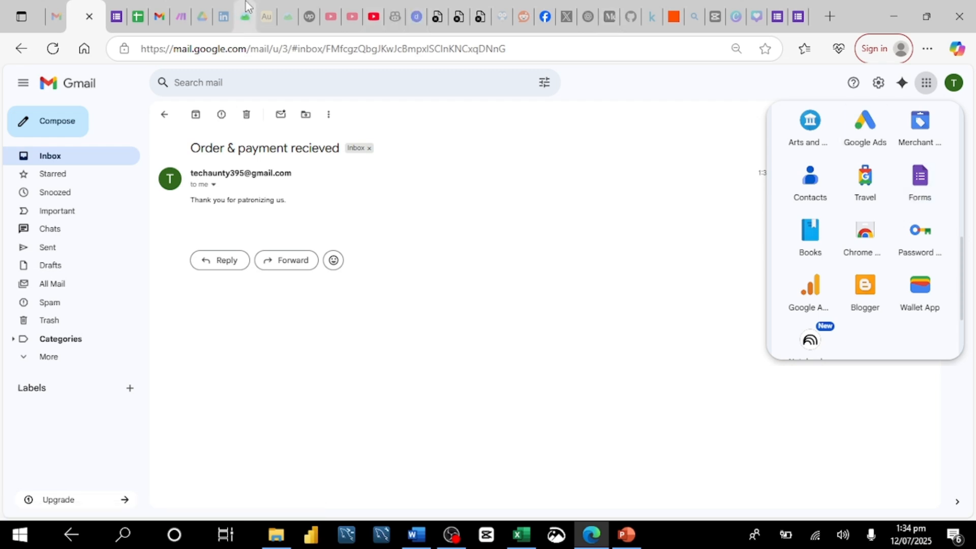
pyautogui.click(138, 17)
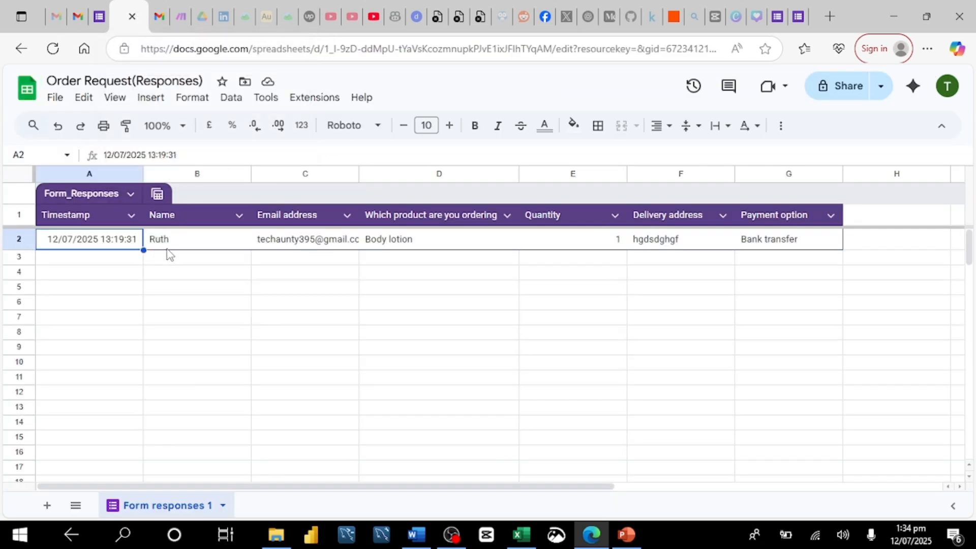
pyautogui.click(99, 17)
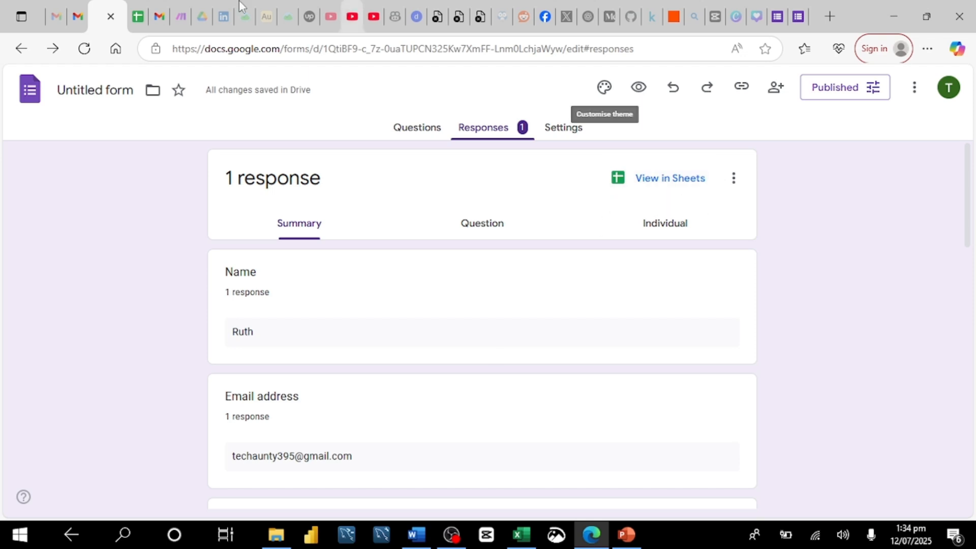
pyautogui.moveTo(138, 24)
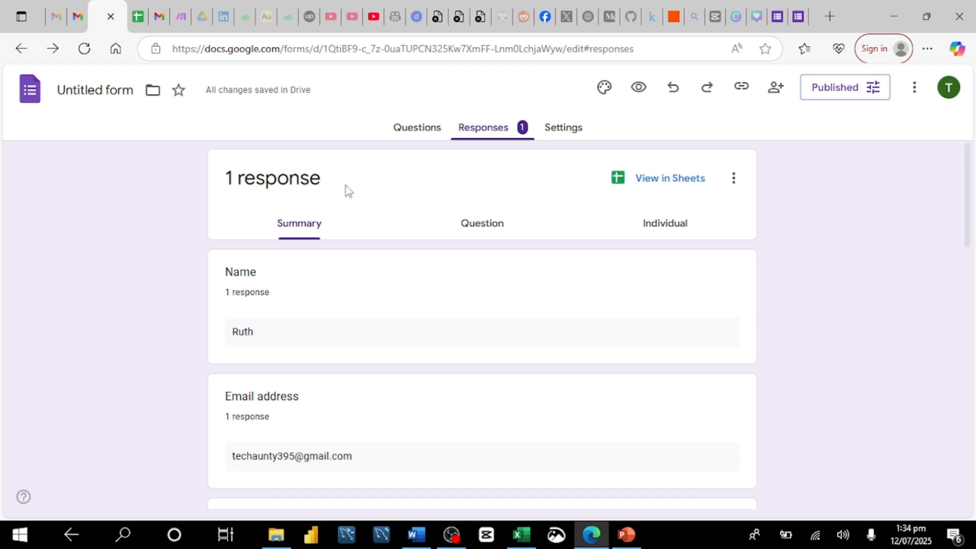
pyautogui.click(137, 21)
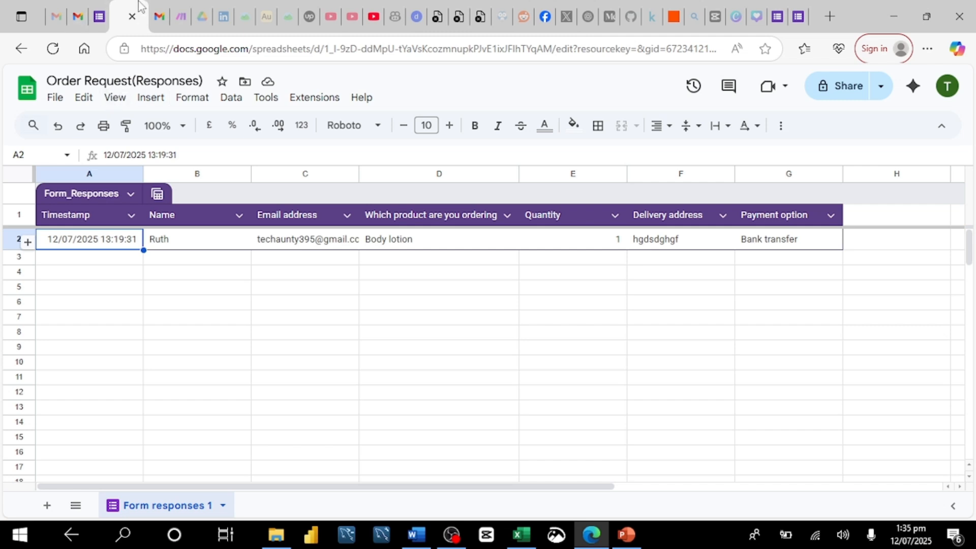
pyautogui.click(675, 21)
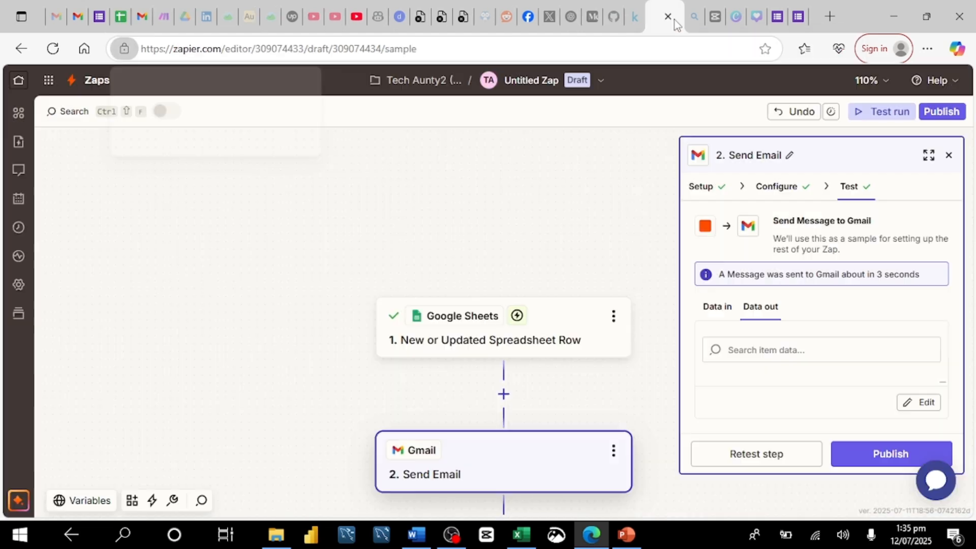